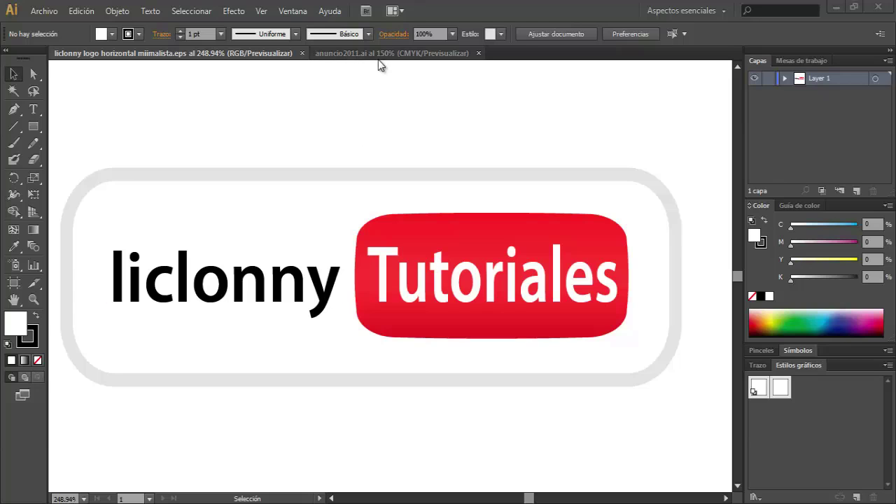
Create a new Letter-size document and zoom in on the blank page.
click(44, 12)
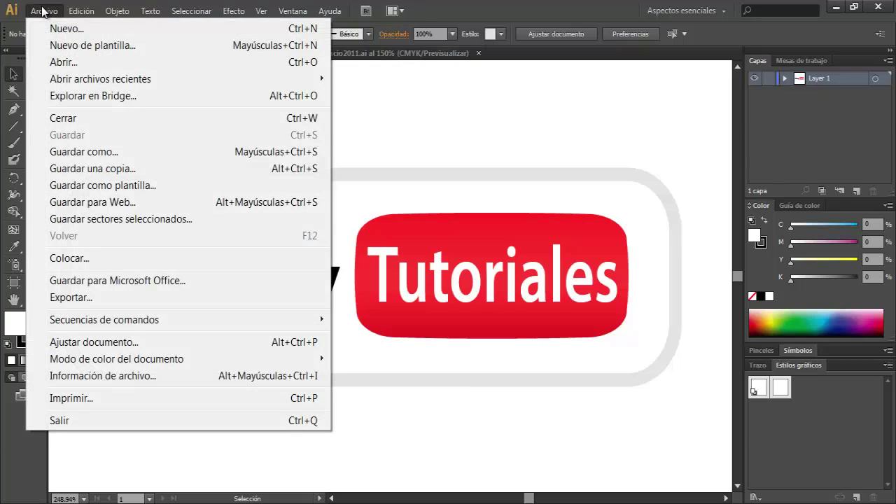
click(56, 28)
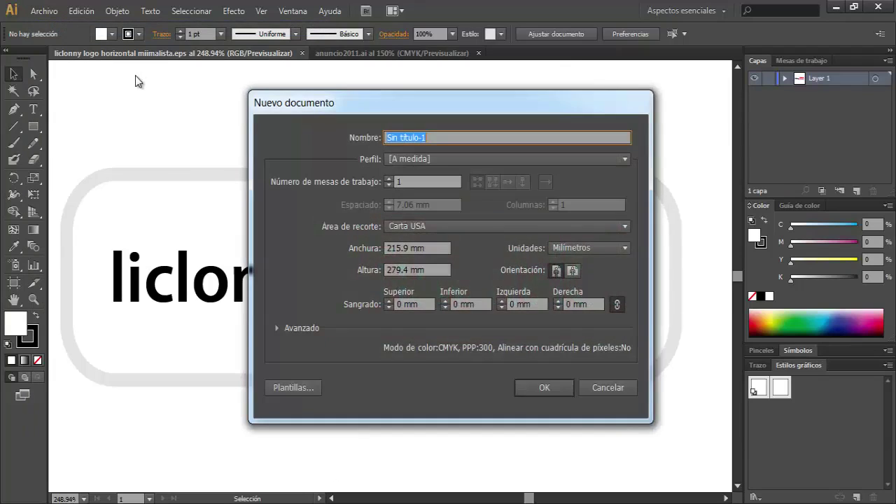
click(553, 390)
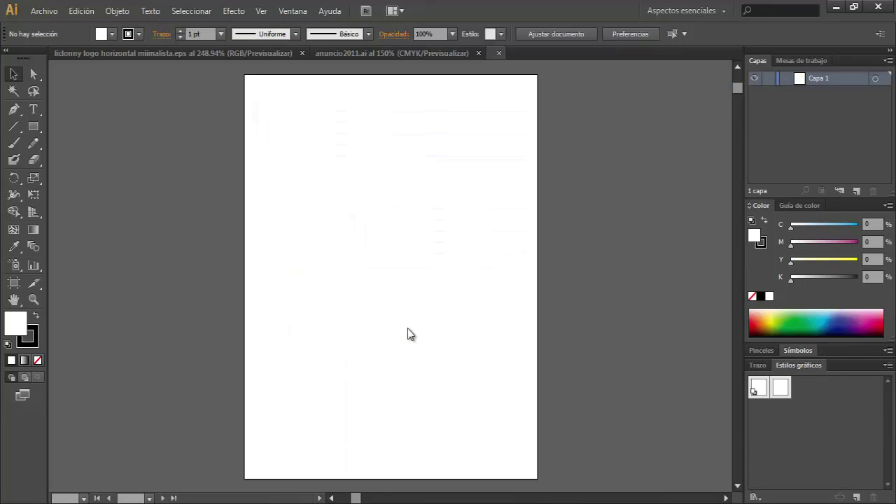
click(34, 299)
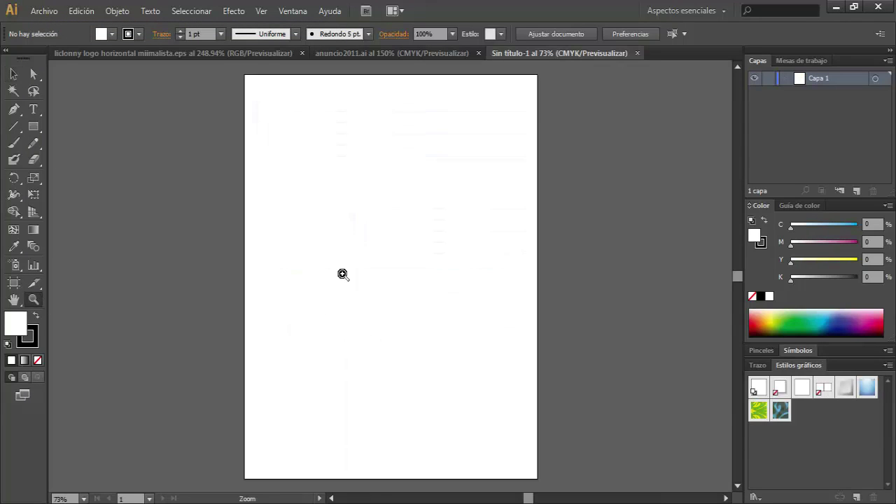
click(374, 236)
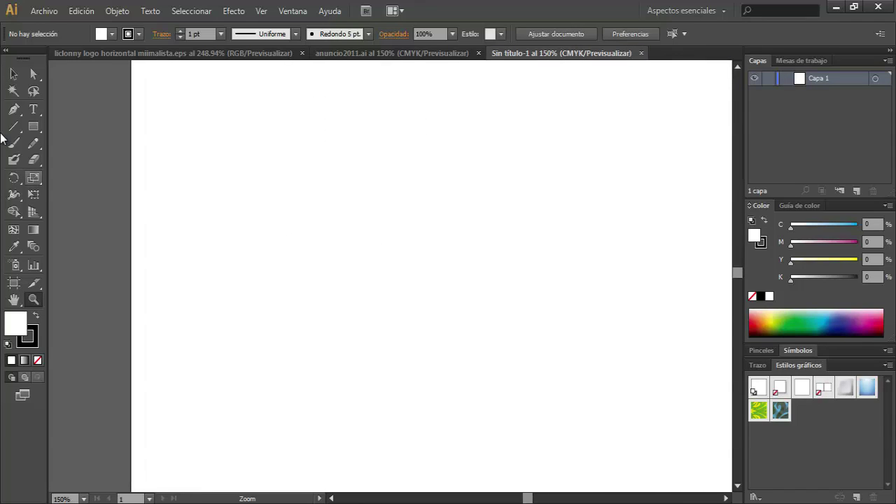
Draw a wide rectangle on the left and Alt-drag two copies into a vertical stack.
click(38, 128)
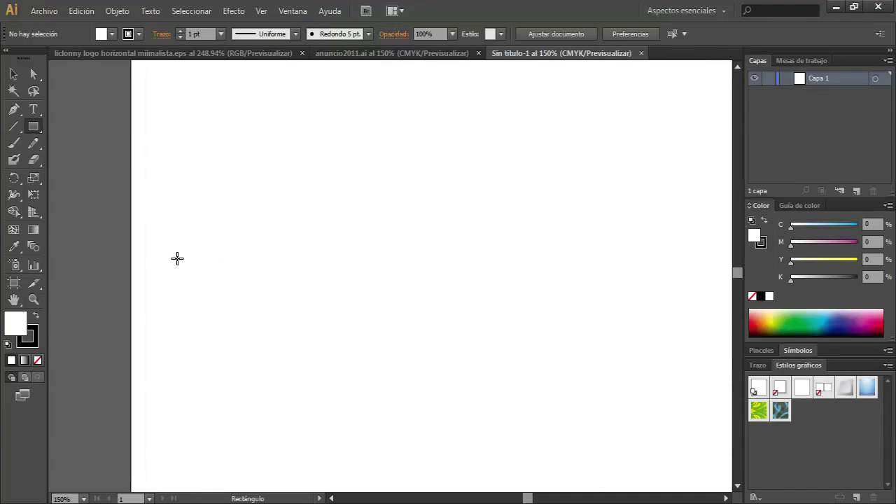
drag(176, 257, 411, 288)
click(13, 74)
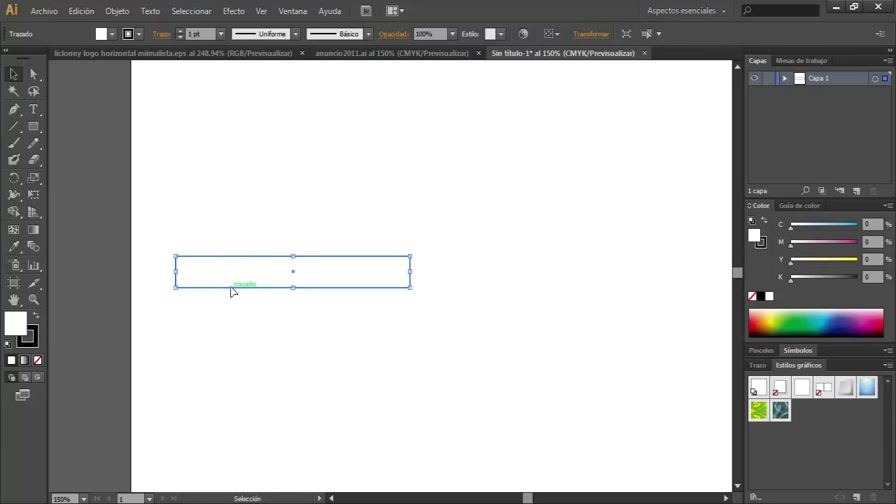
mouse_move(231, 286)
mouse_down()
mouse_move(327, 291)
mouse_move(265, 342)
mouse_move(219, 340)
mouse_up()
click(353, 291)
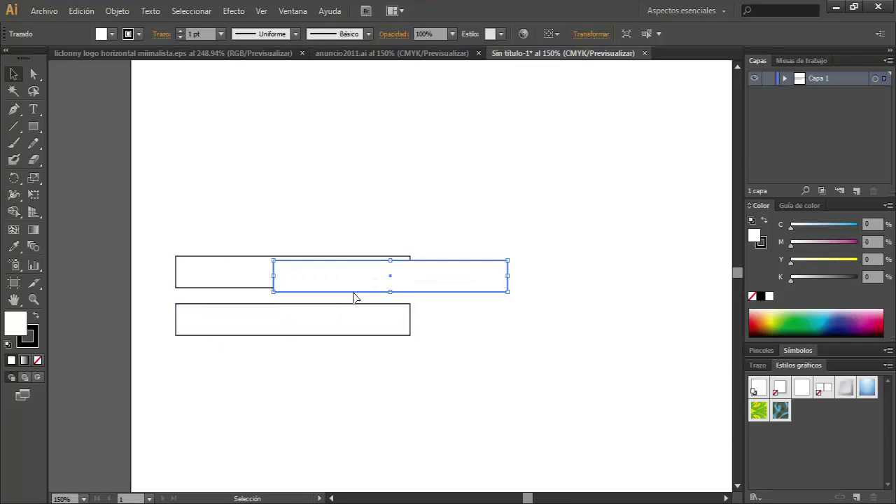
drag(378, 295, 276, 241)
click(248, 152)
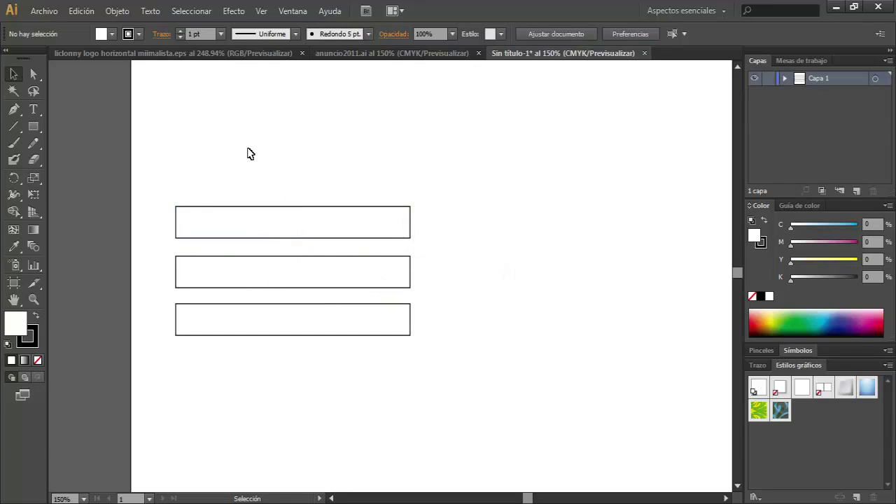
click(33, 126)
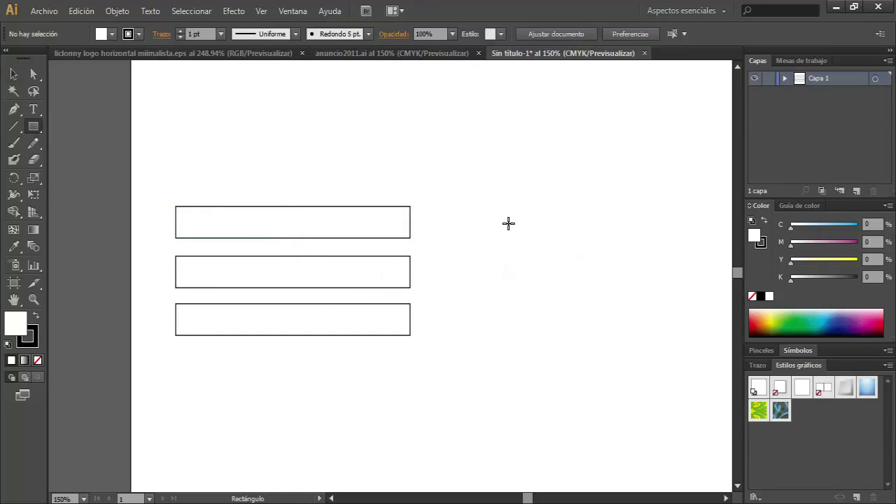
Draw a large rectangle on the right and a circle overlapping it.
mouse_move(508, 223)
mouse_down()
mouse_move(679, 340)
mouse_move(686, 334)
mouse_up()
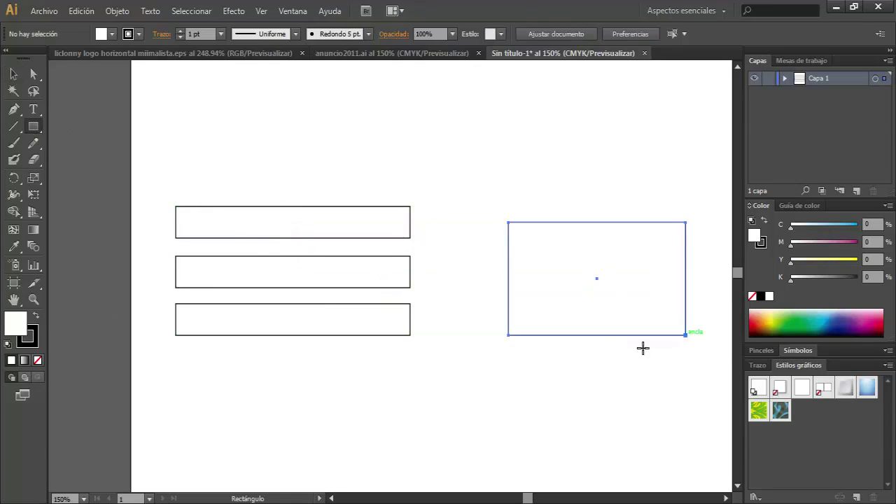
click(36, 132)
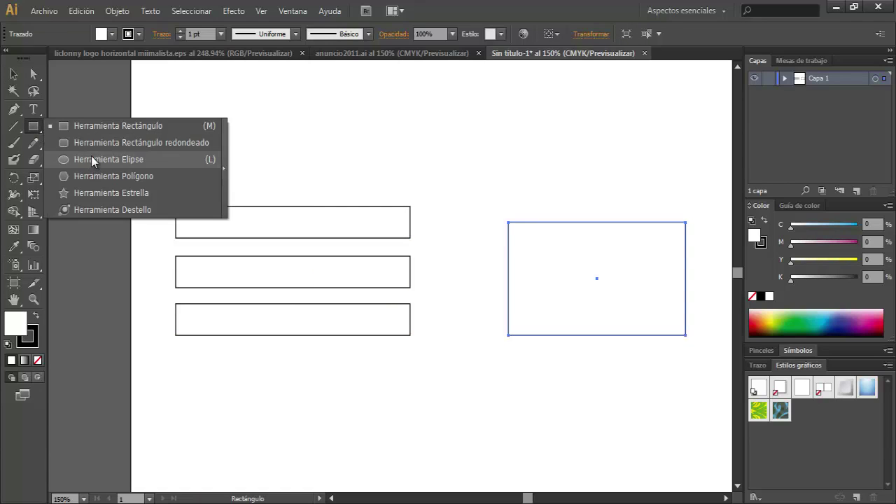
click(91, 159)
drag(487, 272, 604, 395)
click(14, 74)
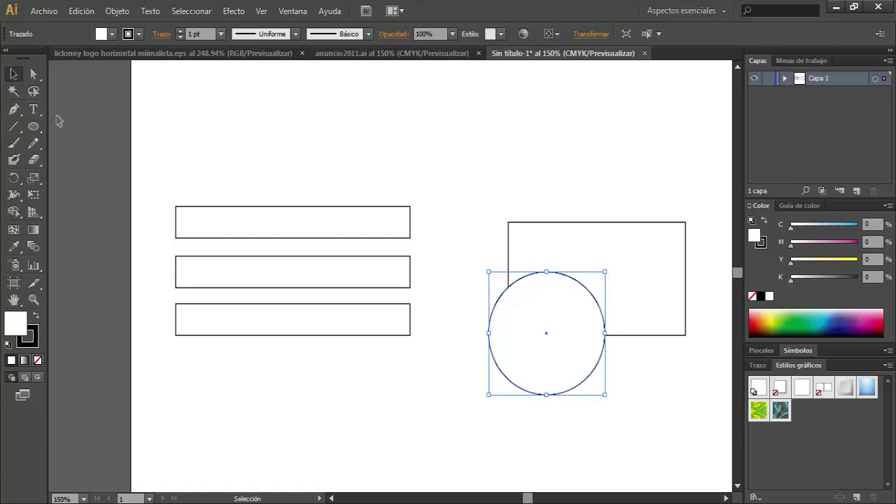
Draw a five-pointed star and move it over the circle.
click(35, 131)
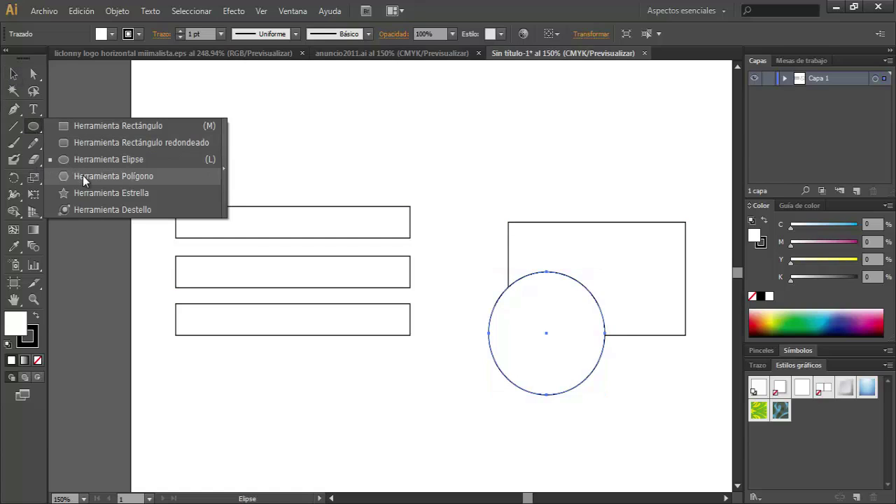
click(91, 192)
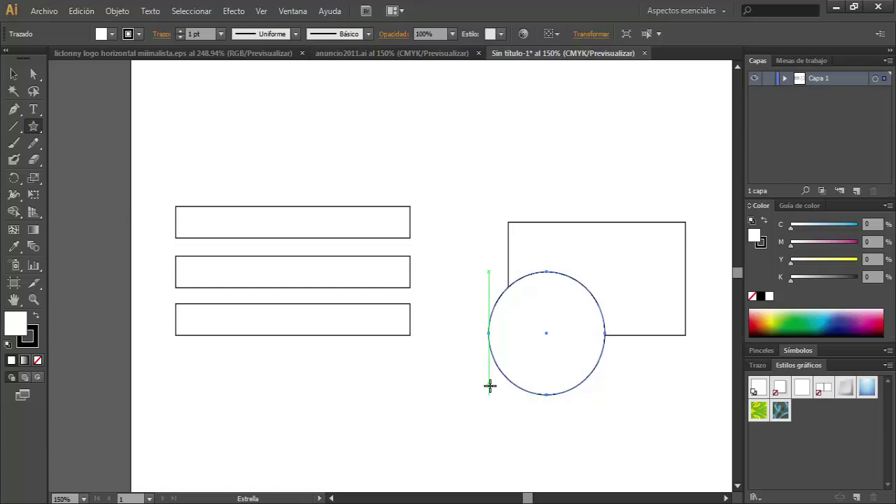
mouse_move(488, 384)
mouse_down()
mouse_move(600, 384)
mouse_move(544, 361)
mouse_up()
click(14, 74)
mouse_move(504, 391)
mouse_down()
mouse_move(616, 366)
mouse_move(617, 352)
mouse_up()
click(488, 151)
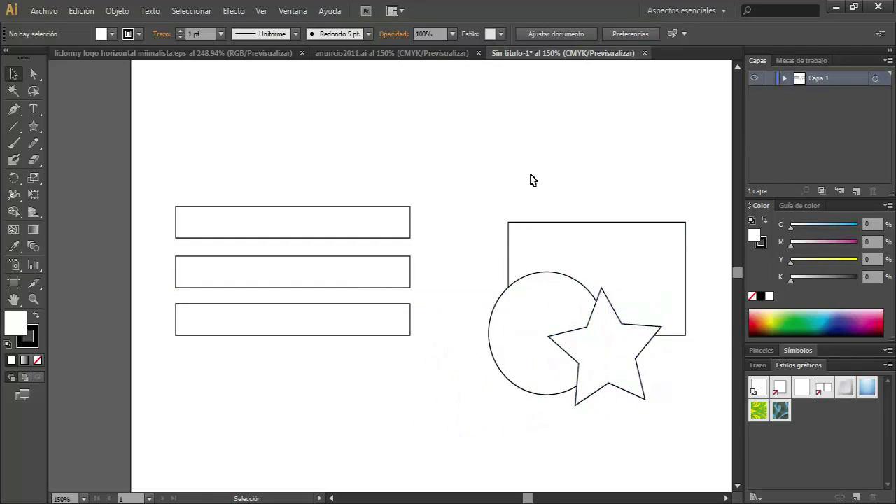
Fill the bottom-left rectangle and the large right rectangle red.
click(337, 334)
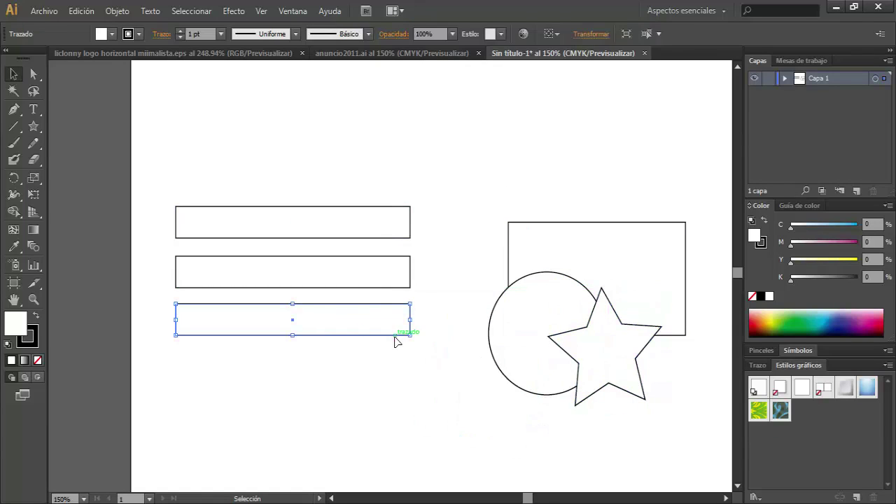
click(758, 316)
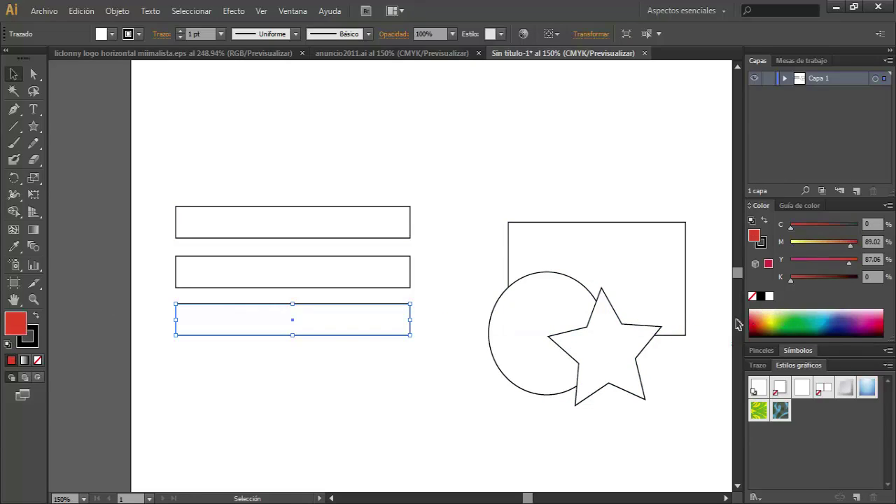
click(660, 267)
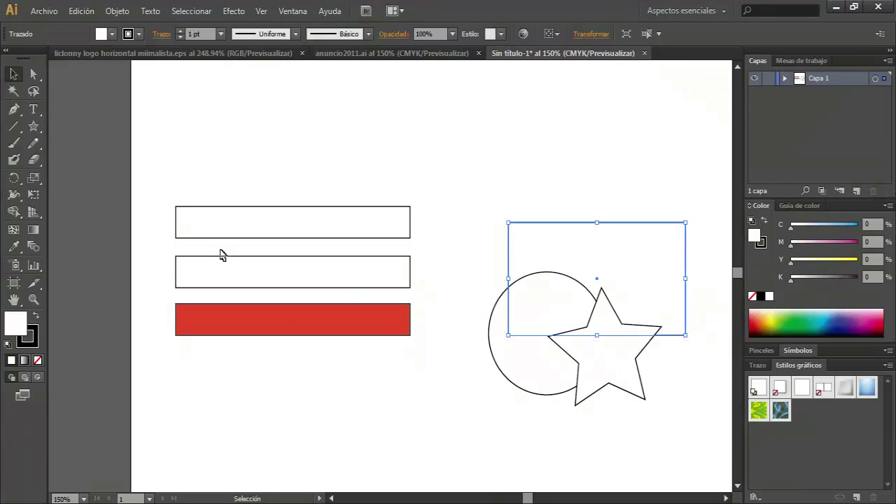
click(760, 315)
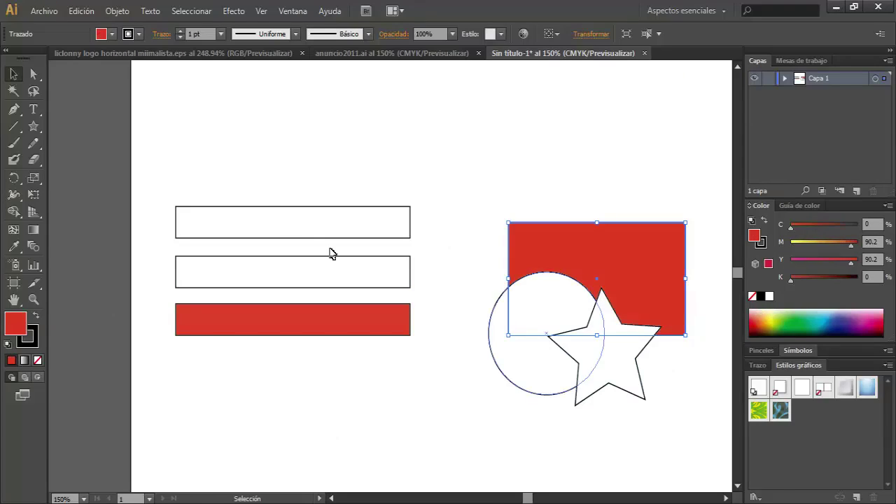
Fill the middle rectangle and circle purple, and the top rectangle and star yellow-green.
click(242, 276)
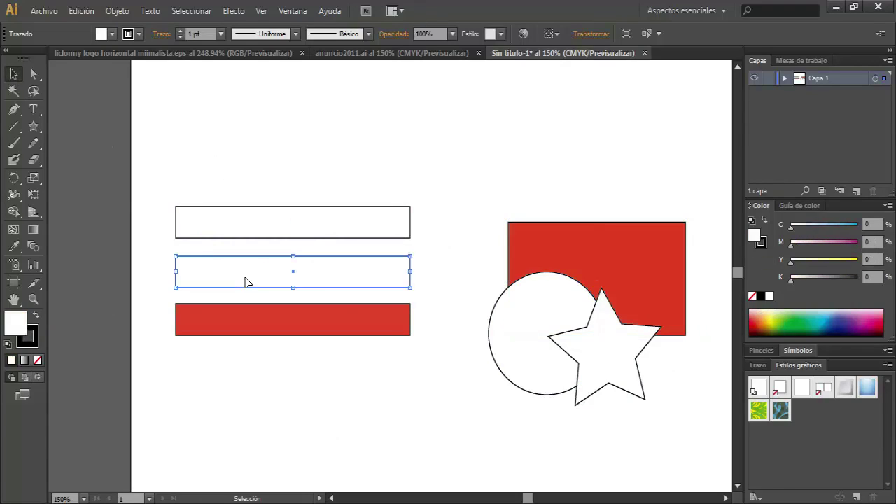
shift+click(490, 350)
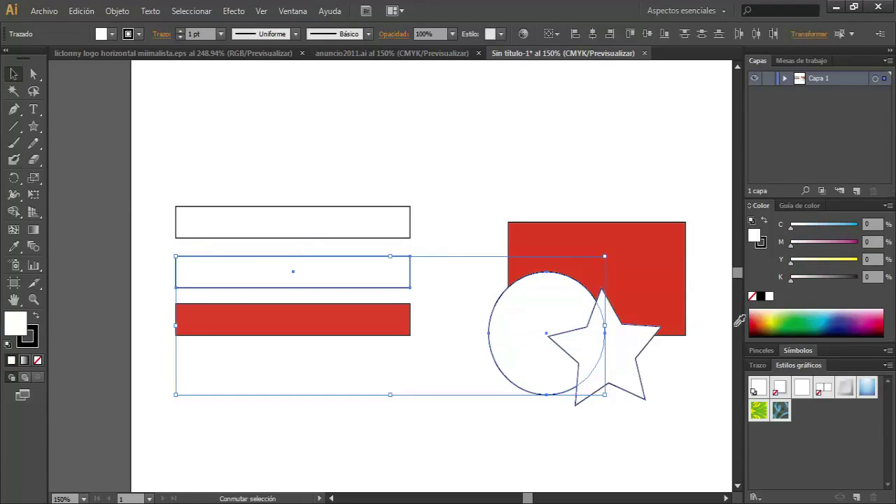
click(848, 319)
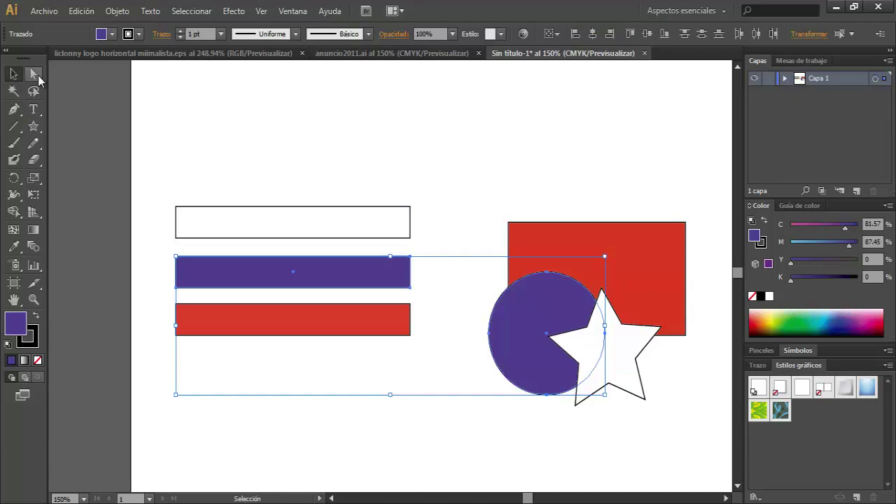
click(34, 74)
click(320, 238)
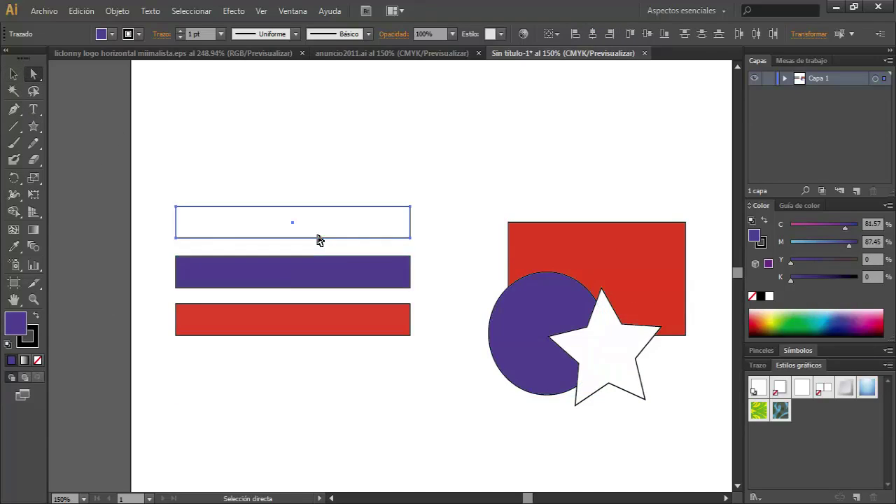
shift+click(644, 382)
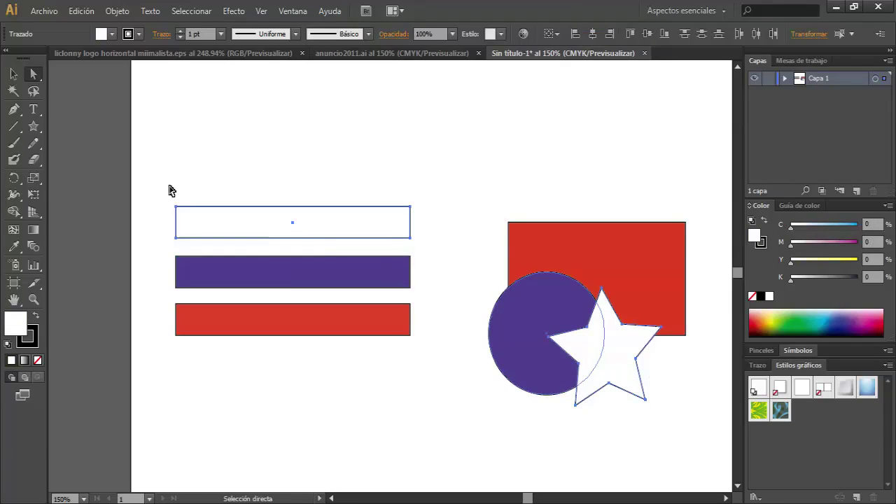
click(777, 316)
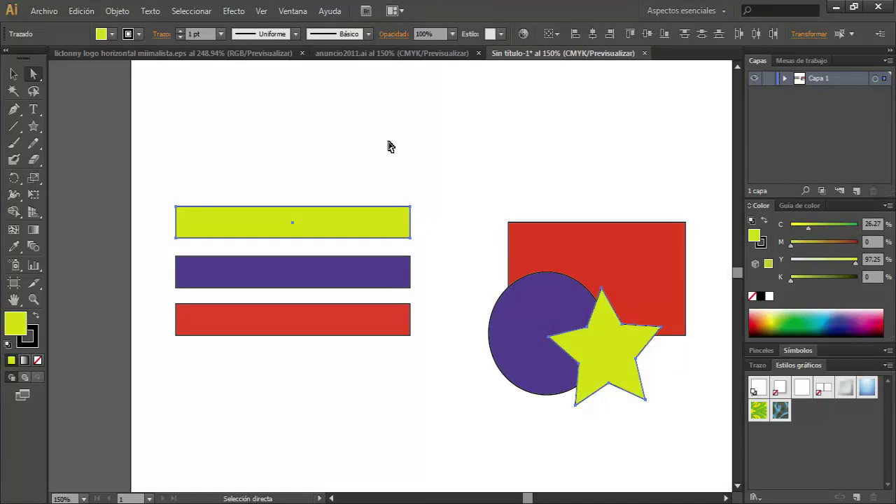
key(v)
click(470, 138)
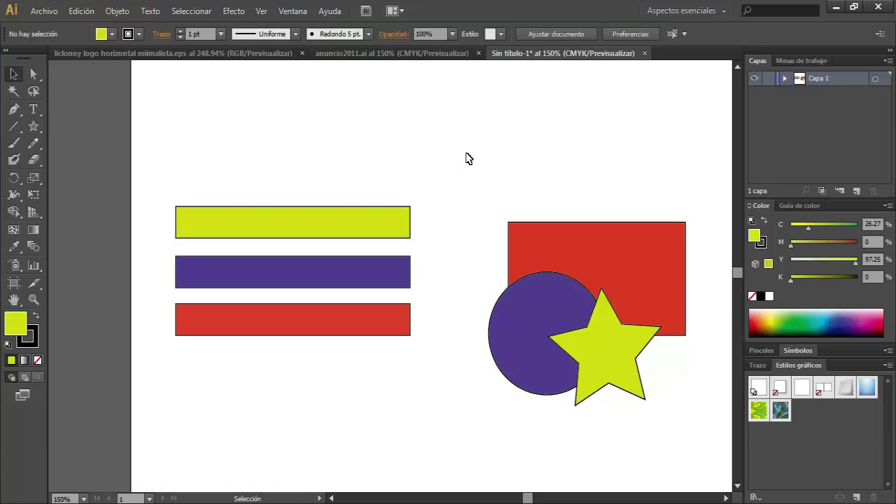
Bring the large red rectangle to the front.
click(543, 243)
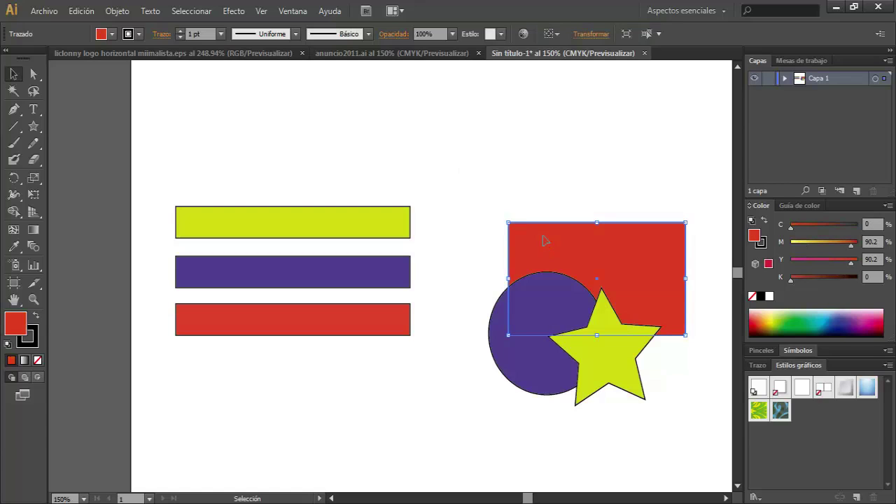
right_click(540, 237)
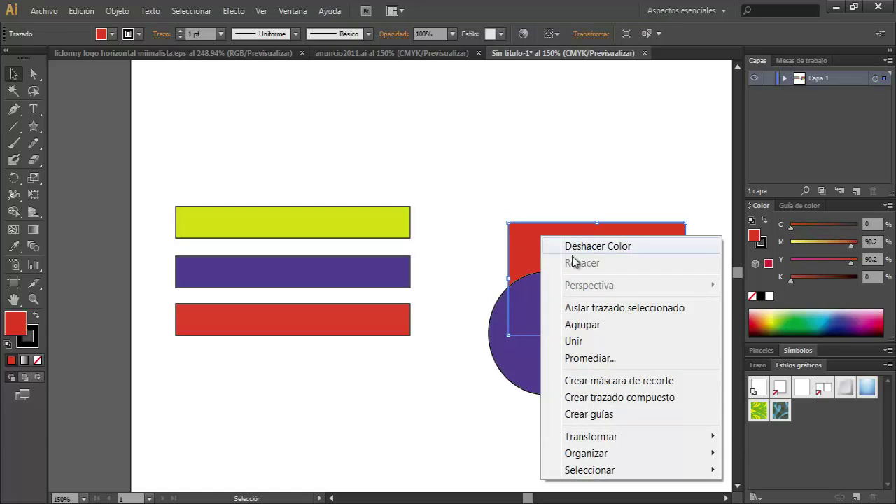
mouse_move(585, 452)
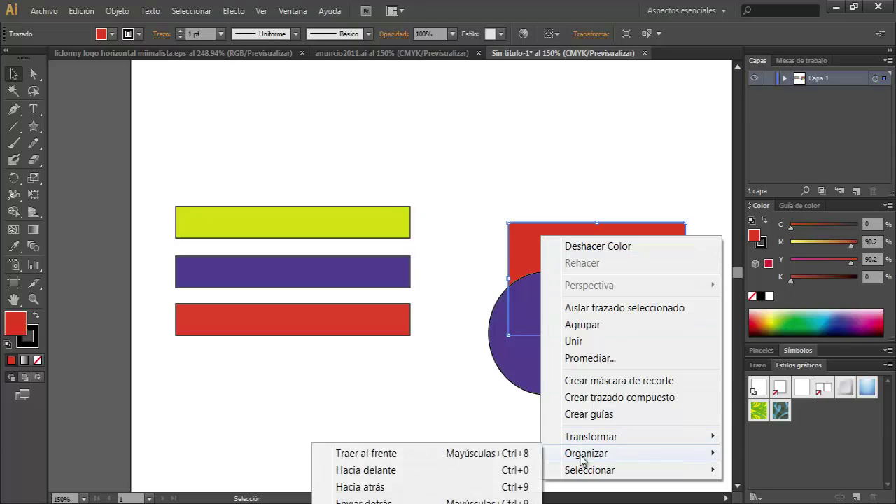
click(505, 455)
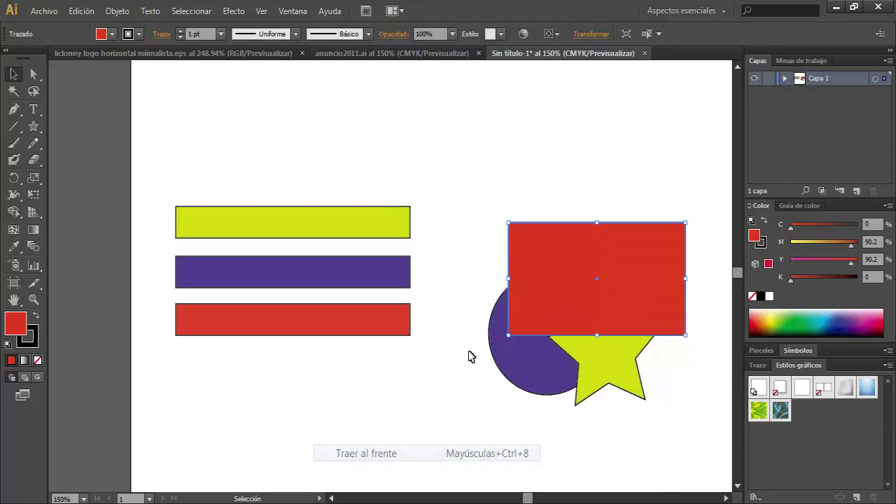
Move the red bar above the yellow bar, then select all three left bars.
click(442, 172)
drag(347, 335, 345, 187)
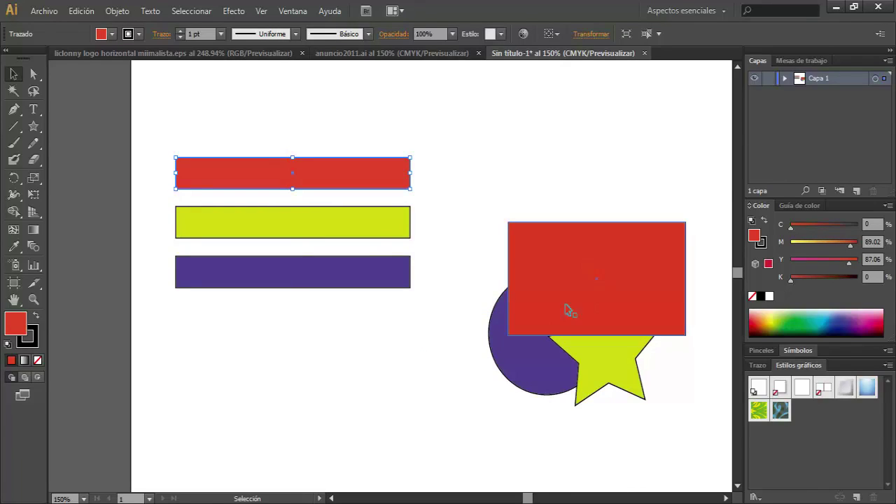
click(553, 184)
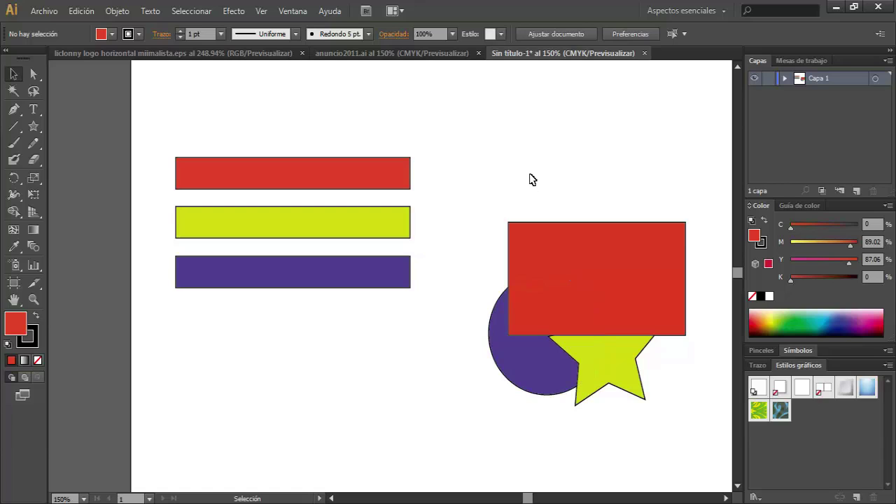
drag(487, 117, 299, 333)
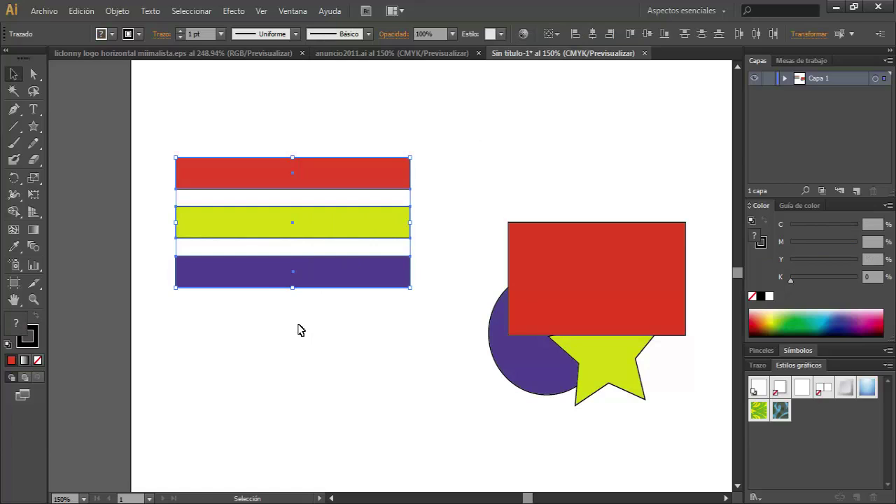
Delete the three left bars and show Capas as a floating panel with Capa 1 expanded.
key(Delete)
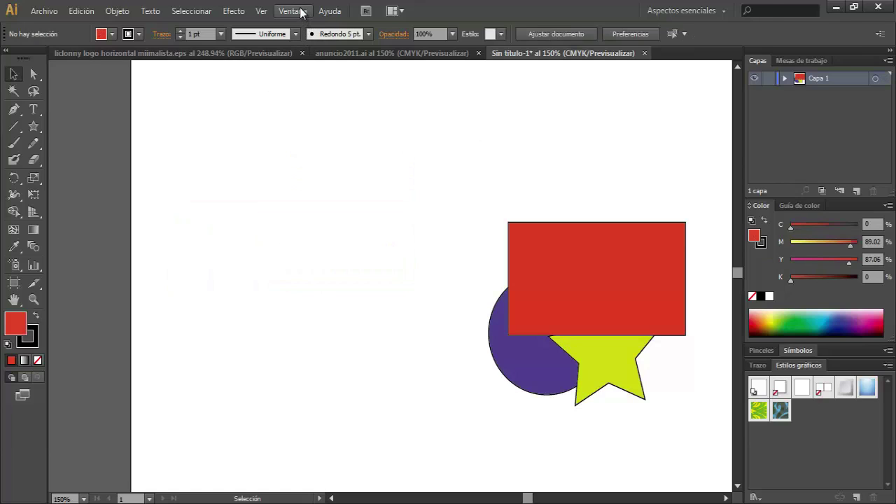
click(293, 12)
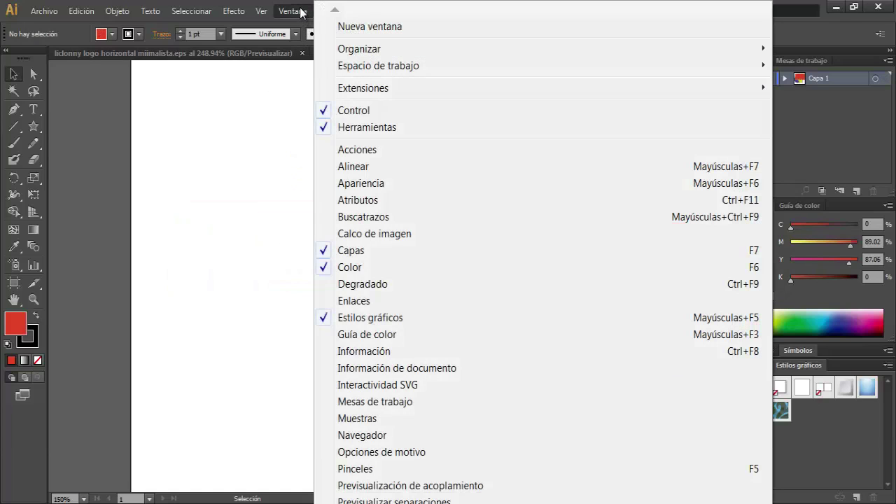
click(390, 251)
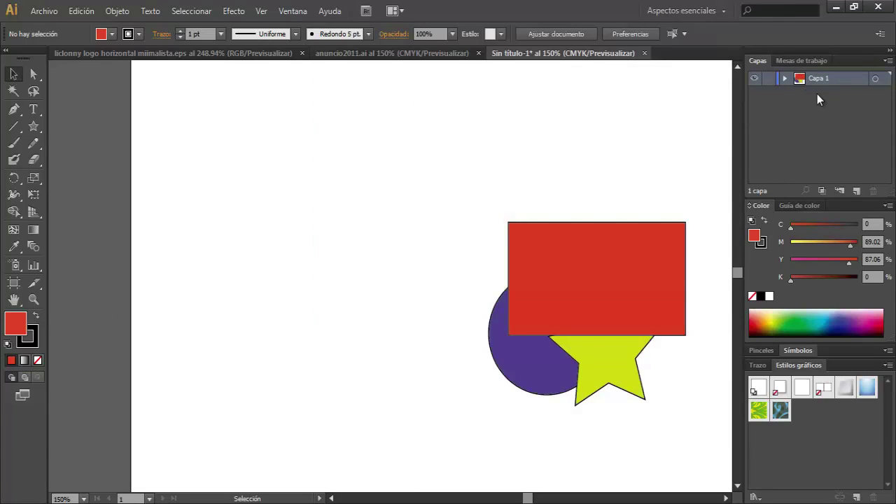
mouse_move(767, 62)
mouse_down()
mouse_move(147, 68)
mouse_move(263, 184)
mouse_up()
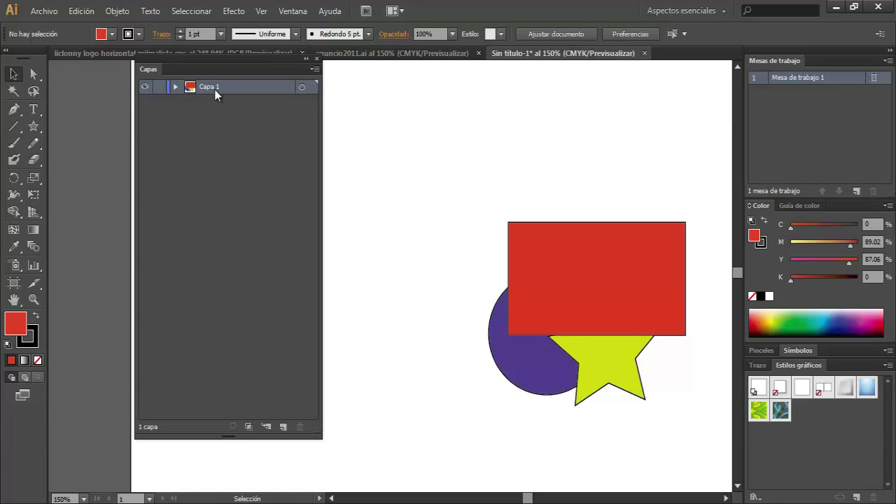
click(175, 87)
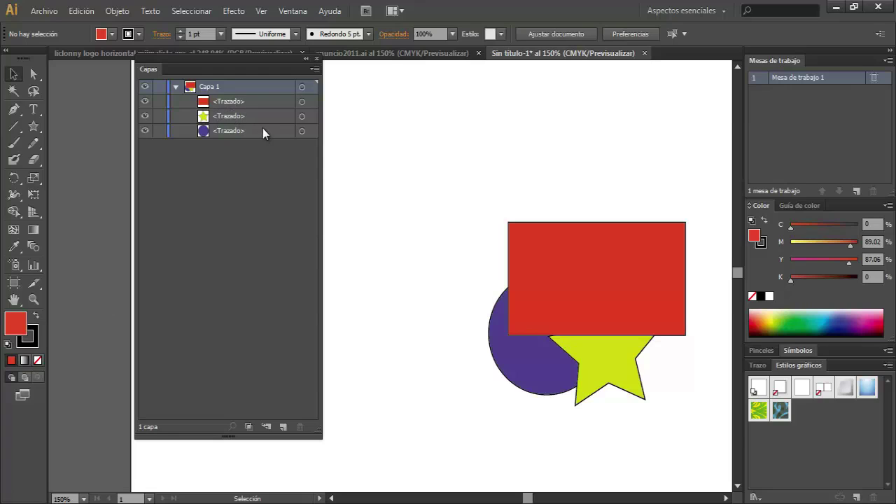
Bring the purple circle to the front and move it up and right.
right_click(494, 345)
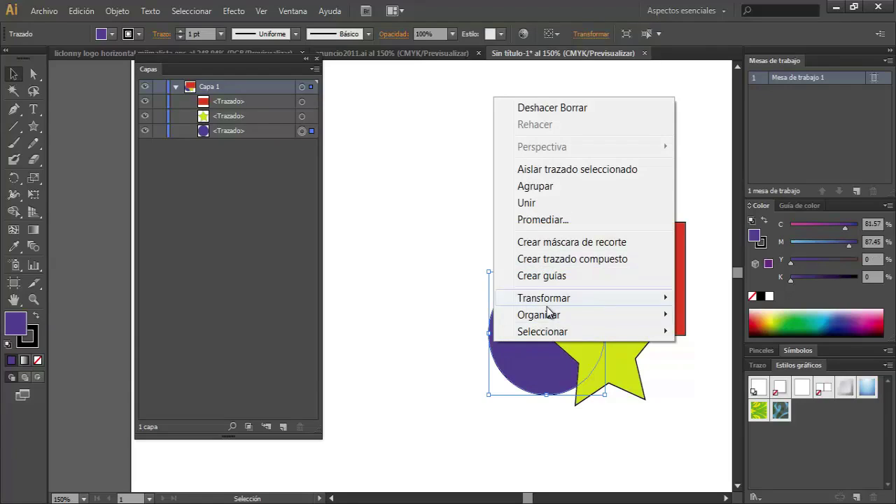
mouse_move(539, 314)
click(443, 315)
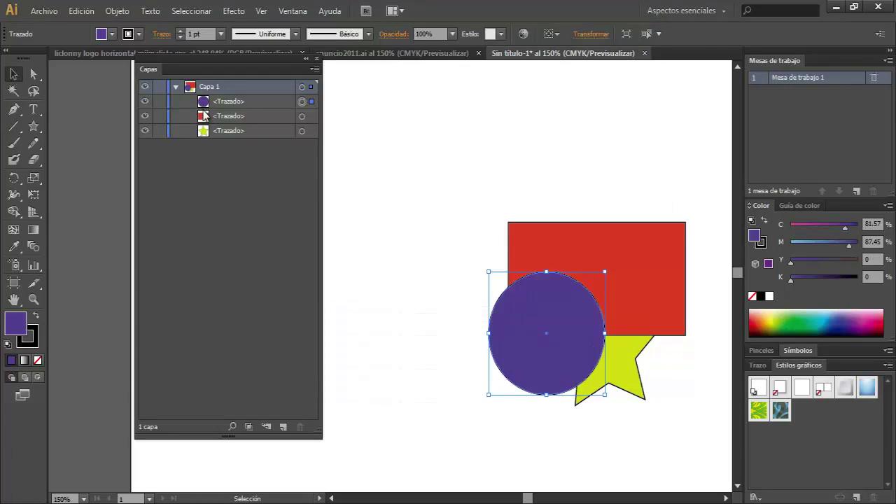
click(450, 125)
mouse_move(570, 355)
mouse_down()
mouse_move(674, 250)
mouse_move(663, 247)
mouse_up()
click(430, 172)
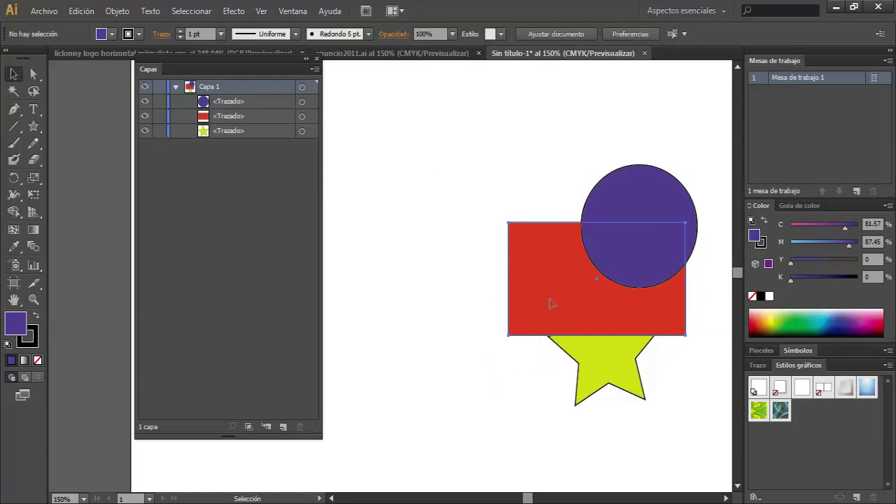
Lower the red rectangle, place the circle on it, and tuck the star beneath.
drag(550, 303, 546, 342)
mouse_move(635, 287)
mouse_down()
mouse_move(587, 307)
mouse_move(588, 339)
mouse_up()
mouse_move(612, 389)
mouse_down()
mouse_move(590, 376)
mouse_move(598, 384)
mouse_up()
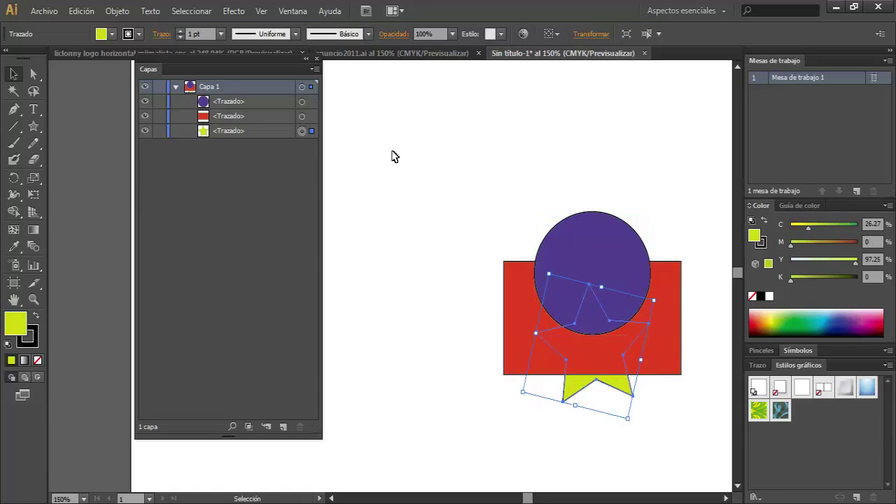
click(394, 155)
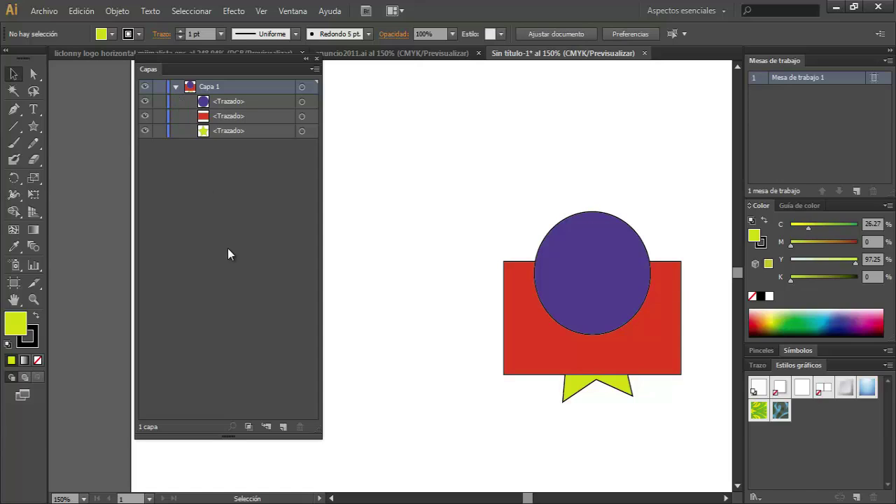
Add two new layers alongside Capa 1.
click(282, 426)
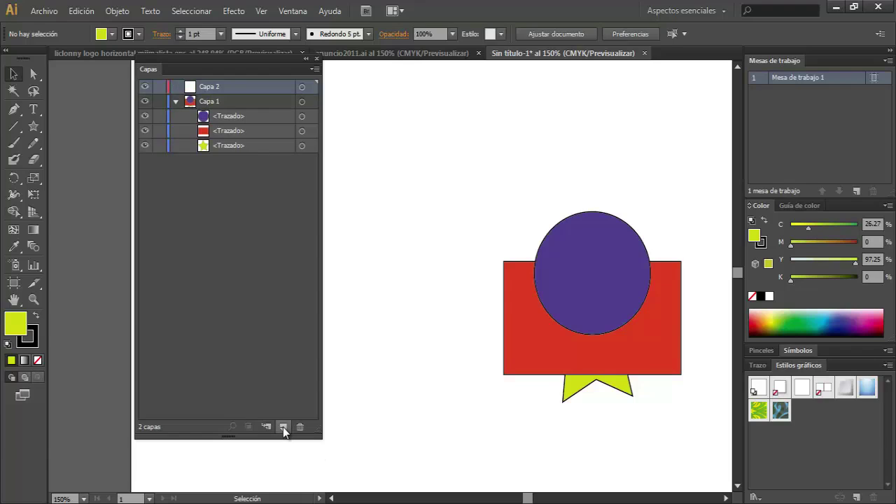
click(283, 427)
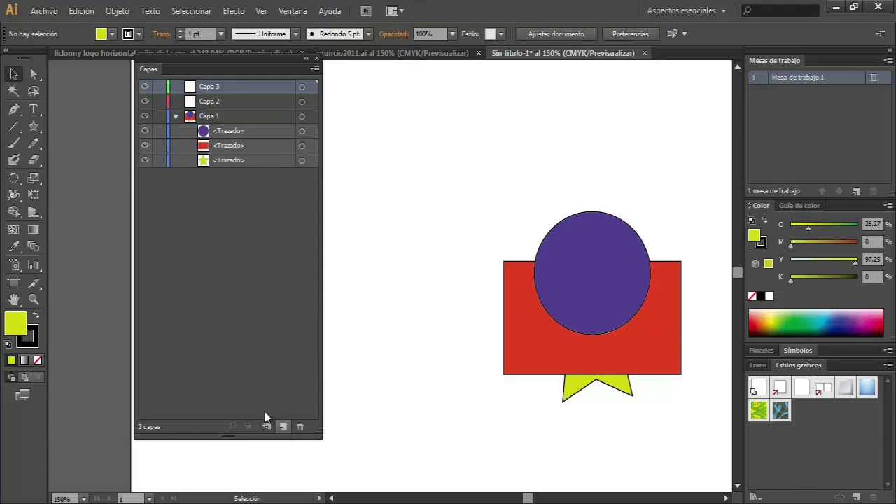
click(238, 303)
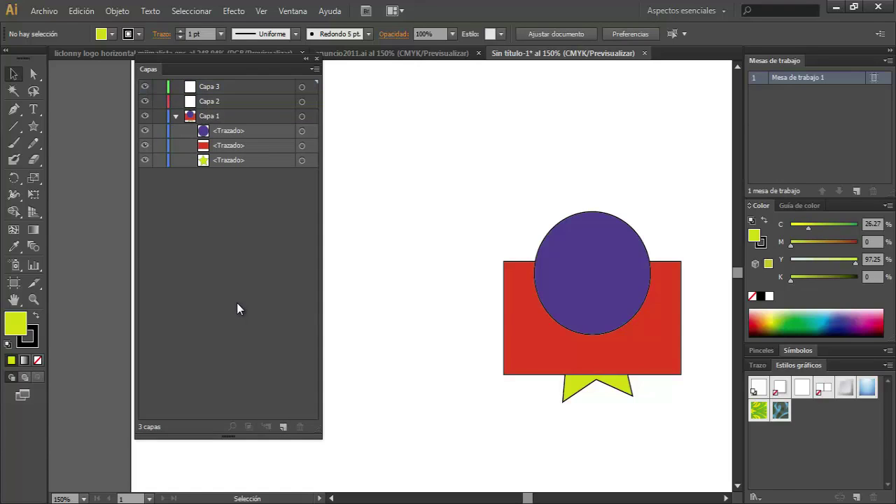
click(207, 117)
Rename the three layers Rectangul, Circul and estrella.
double_click(208, 117)
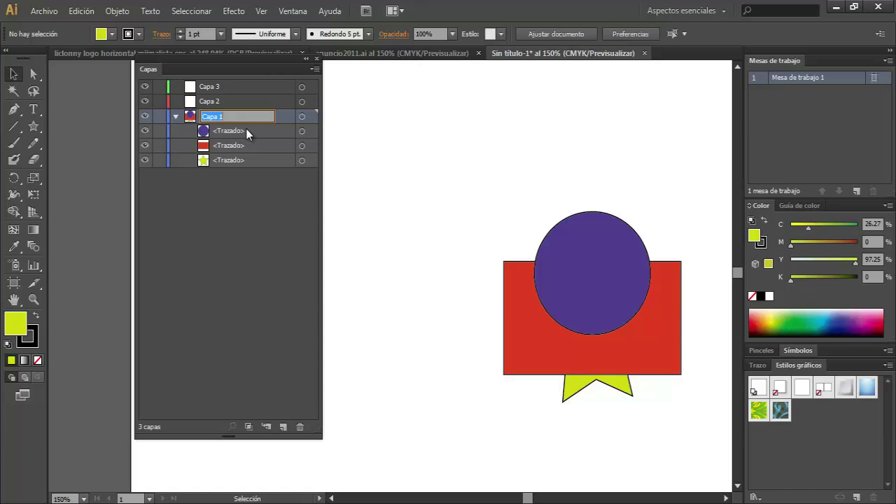
text(Rectangul)
double_click(210, 102)
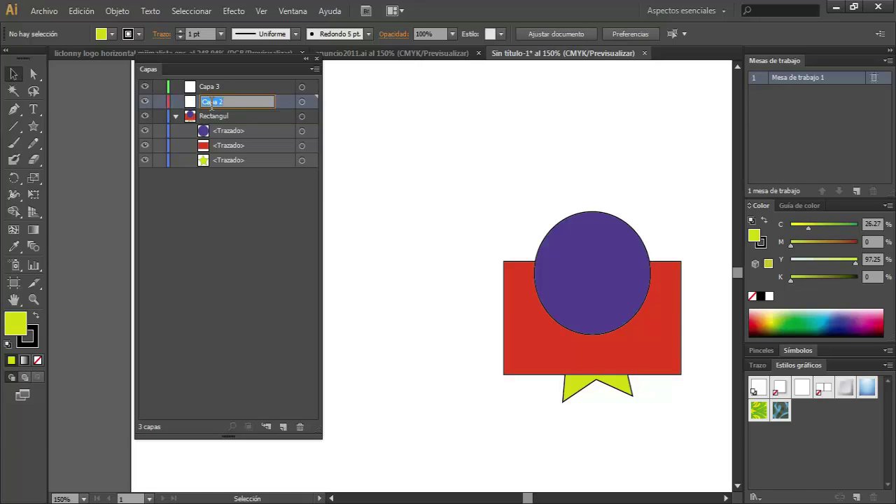
text(Circul)
key(Return)
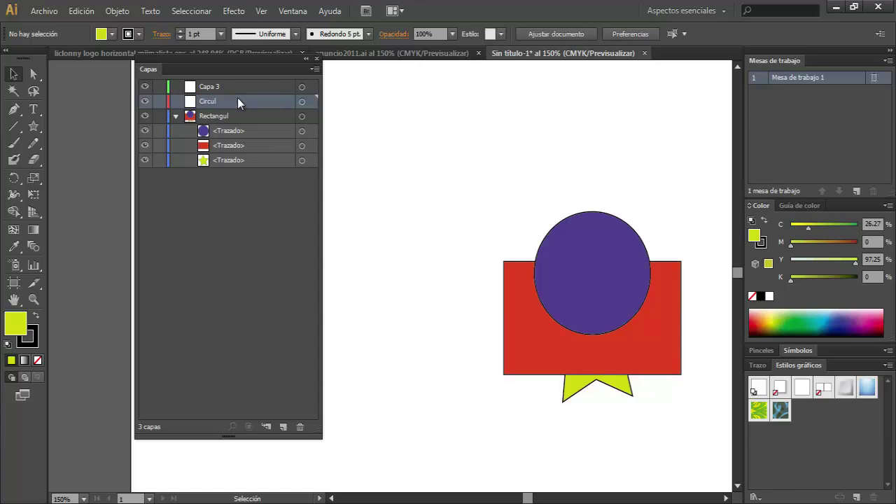
double_click(210, 87)
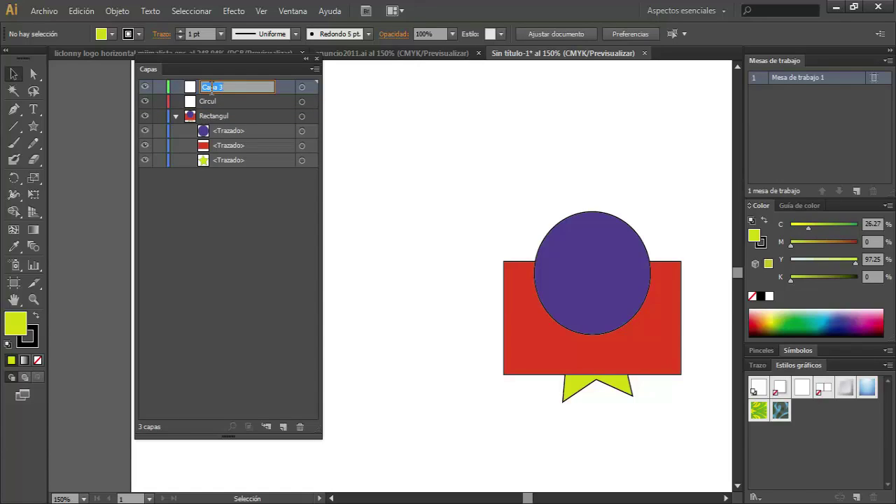
text(estrella)
key(Return)
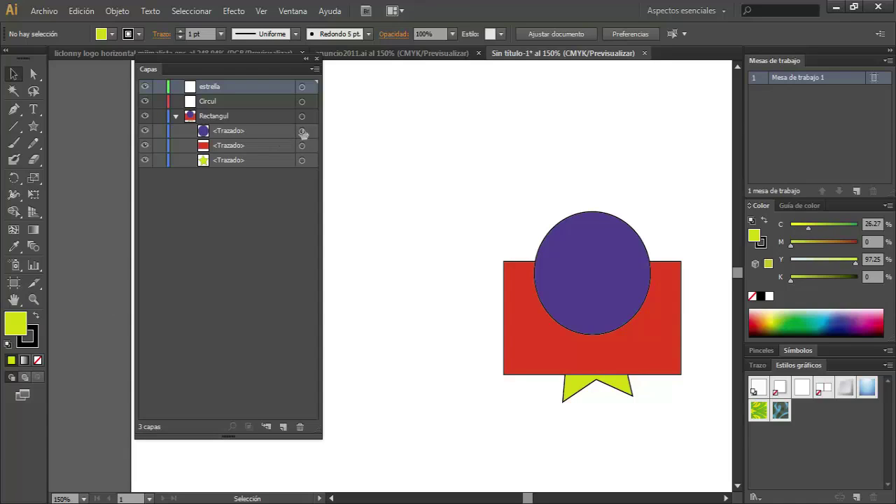
Drag the circle's path into the Circul layer and the star's path into estrella.
click(301, 131)
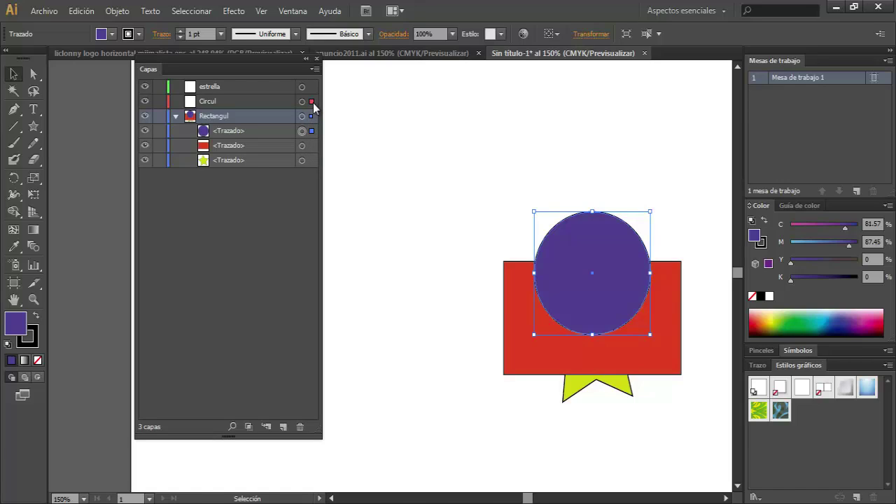
drag(311, 131, 312, 104)
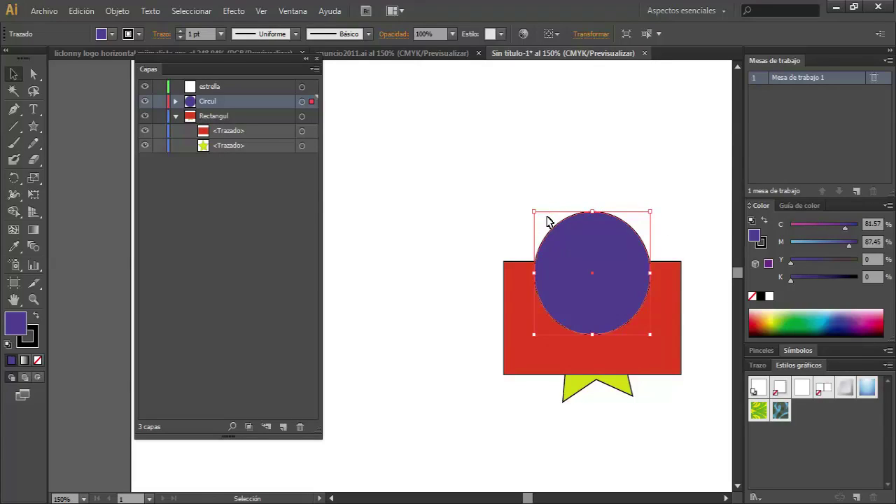
click(515, 289)
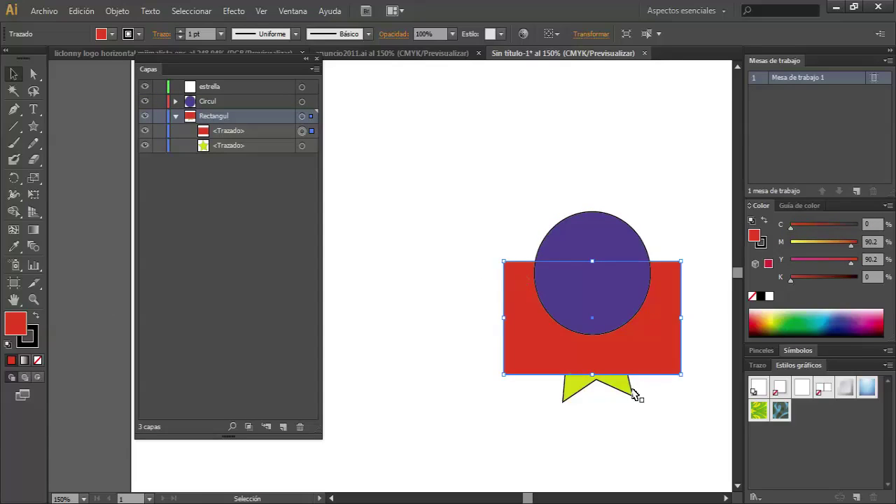
click(615, 243)
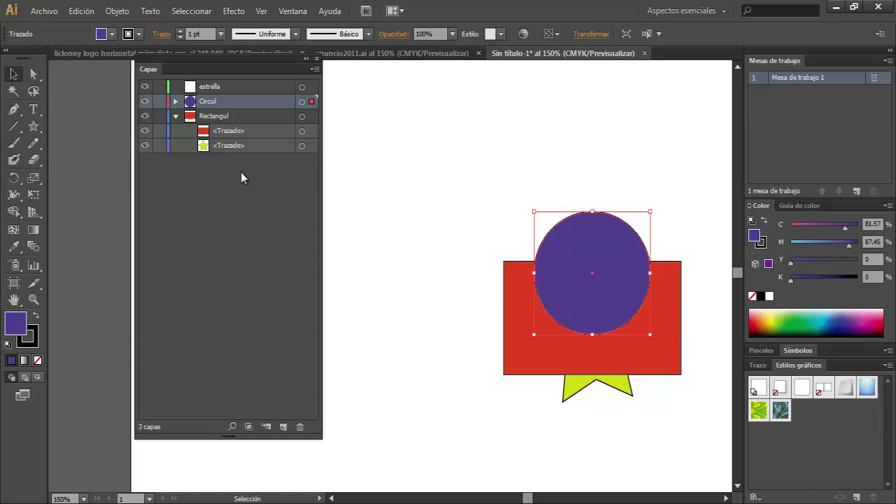
click(302, 145)
drag(312, 145, 314, 85)
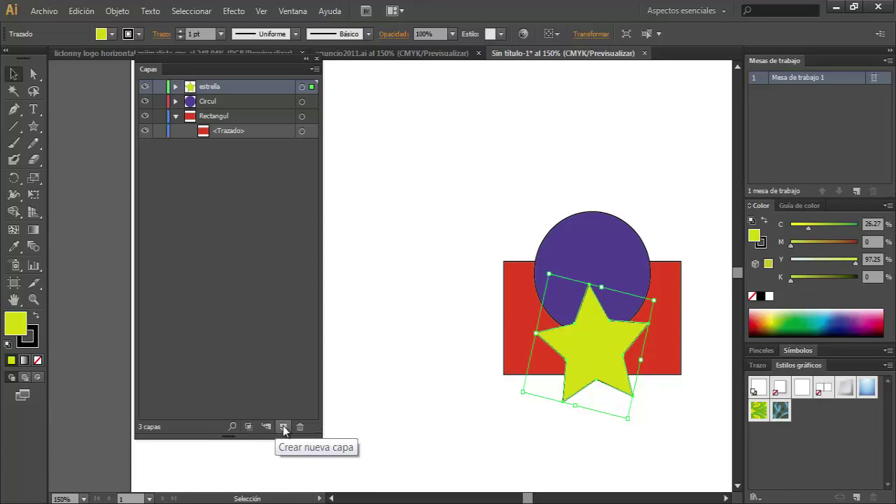
Set the estrella layer's colour to Negro in its layer options.
click(174, 88)
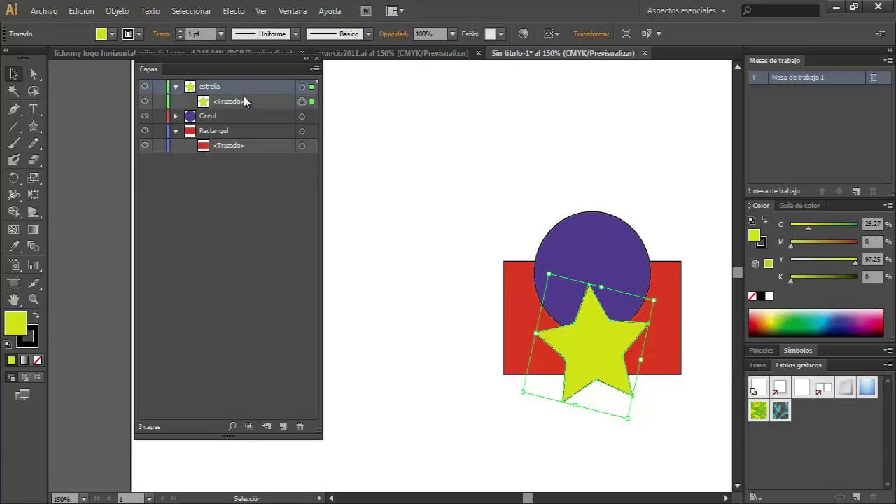
click(314, 68)
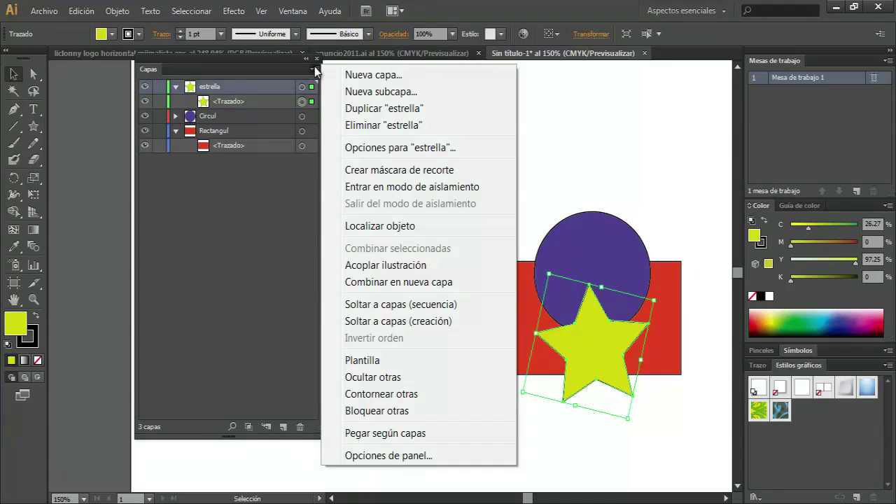
click(390, 148)
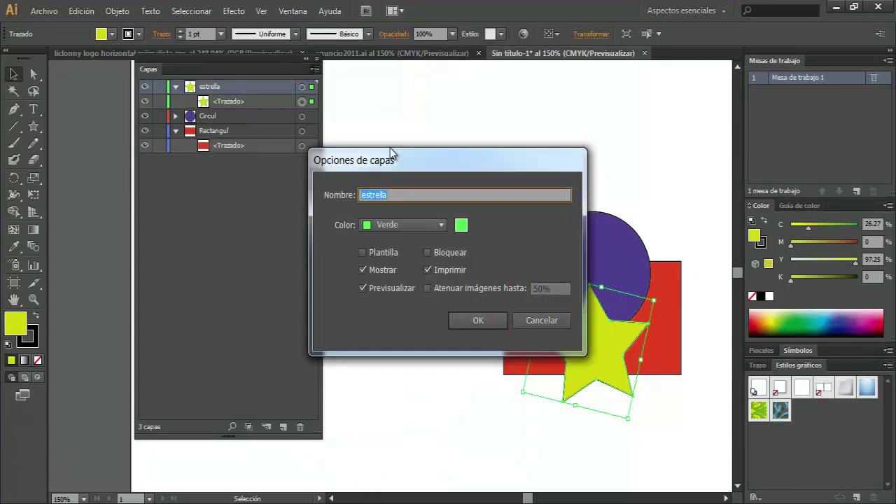
drag(374, 163, 412, 77)
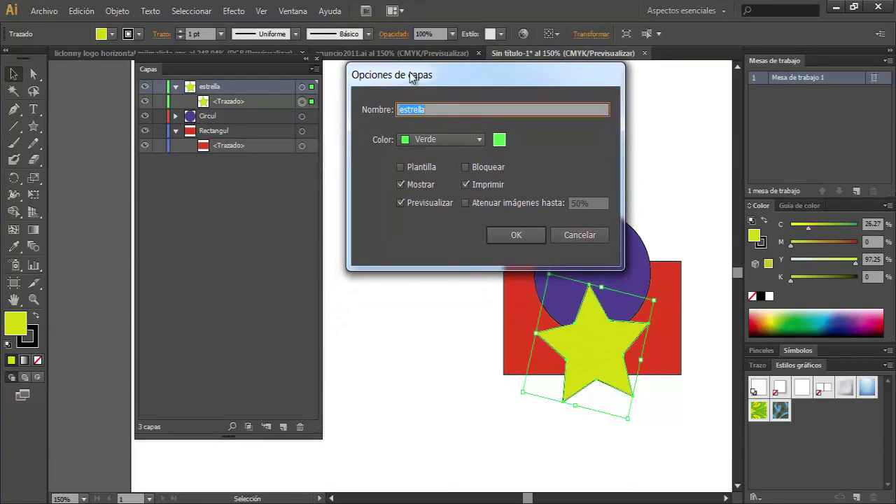
click(440, 141)
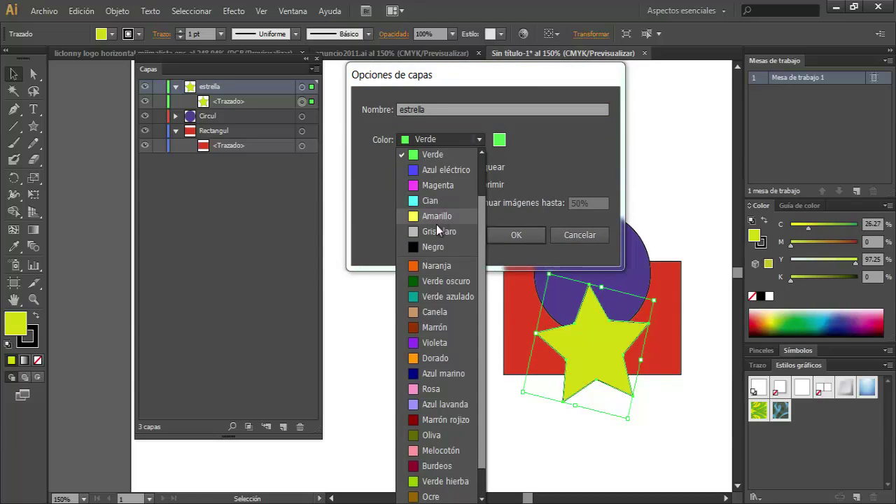
click(432, 247)
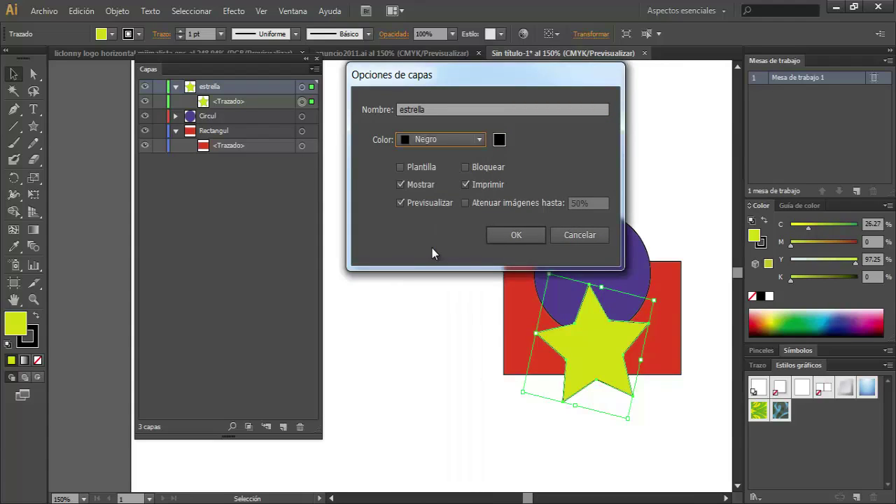
click(513, 235)
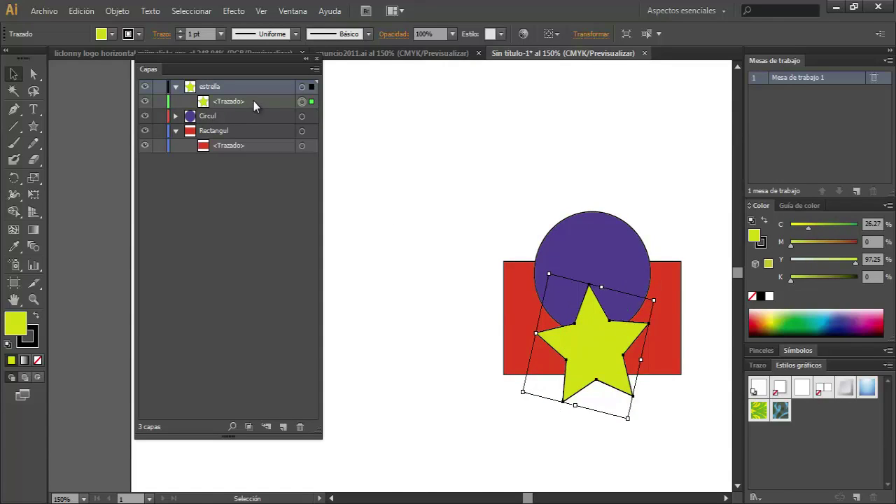
Reopen and close the estrella layer options, then deselect the star.
click(316, 68)
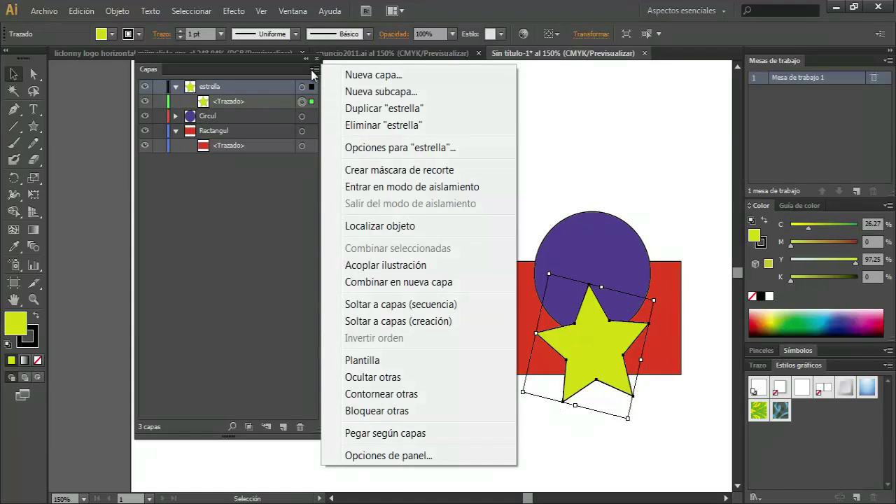
click(382, 148)
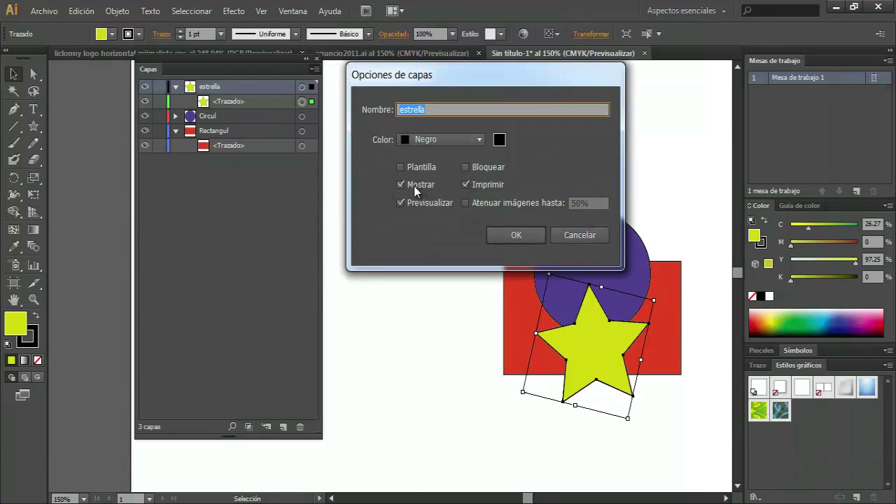
click(401, 202)
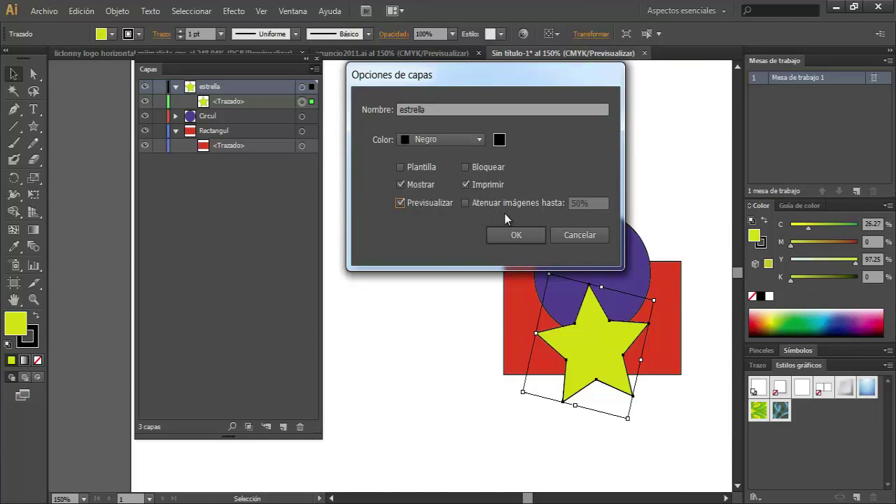
click(510, 236)
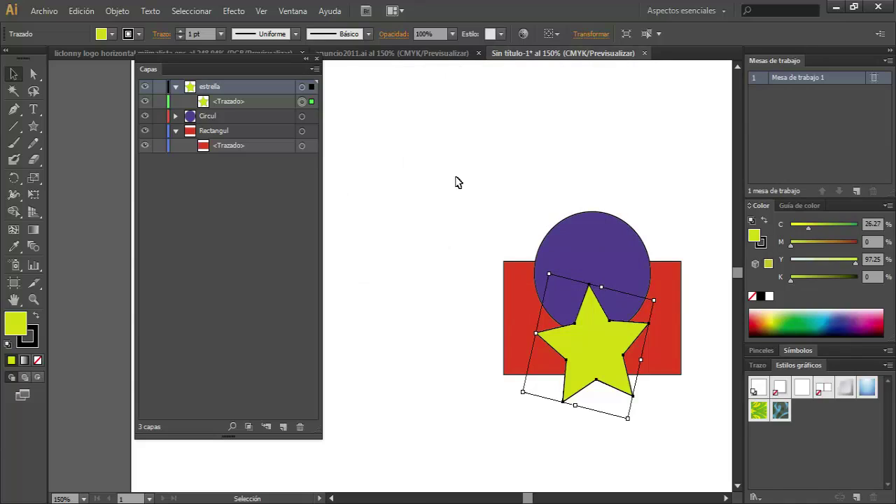
click(502, 184)
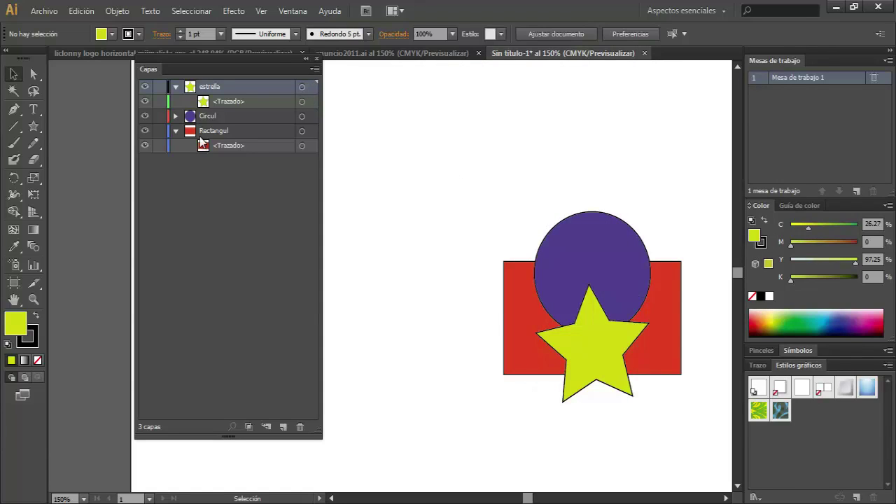
Collapse the layers, move Circul below Rectangul and estrella to the bottom.
click(176, 87)
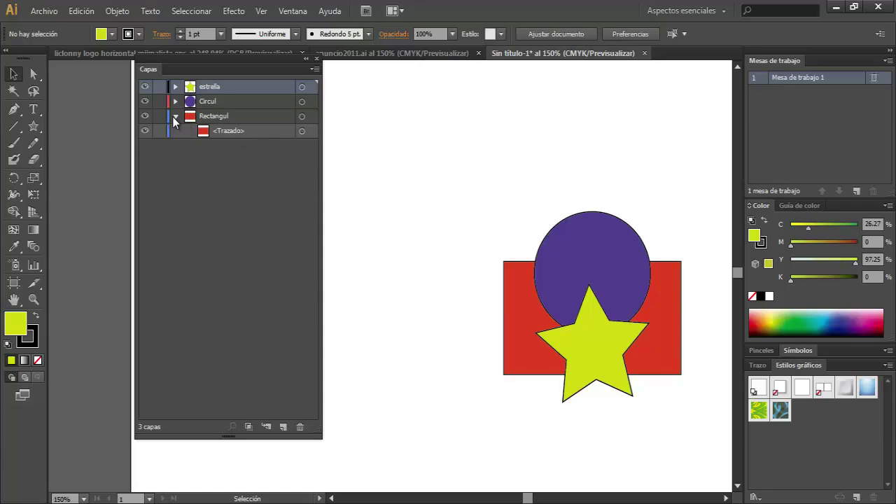
click(175, 116)
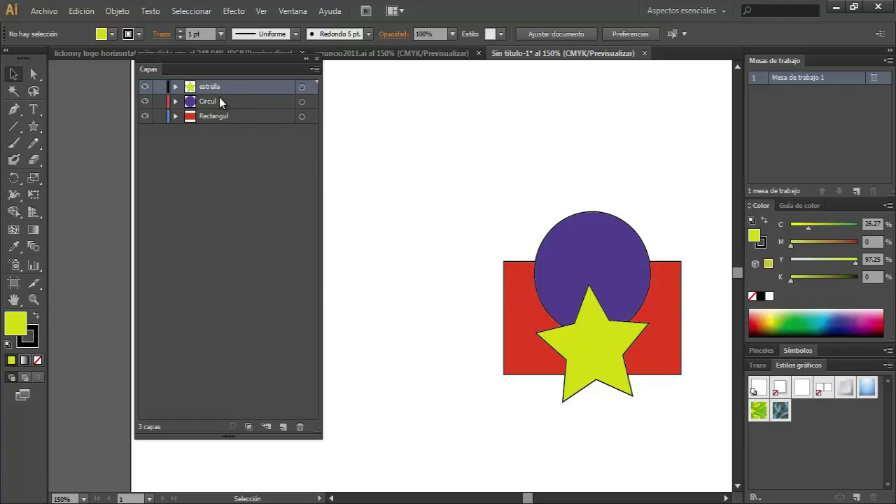
drag(214, 102, 219, 138)
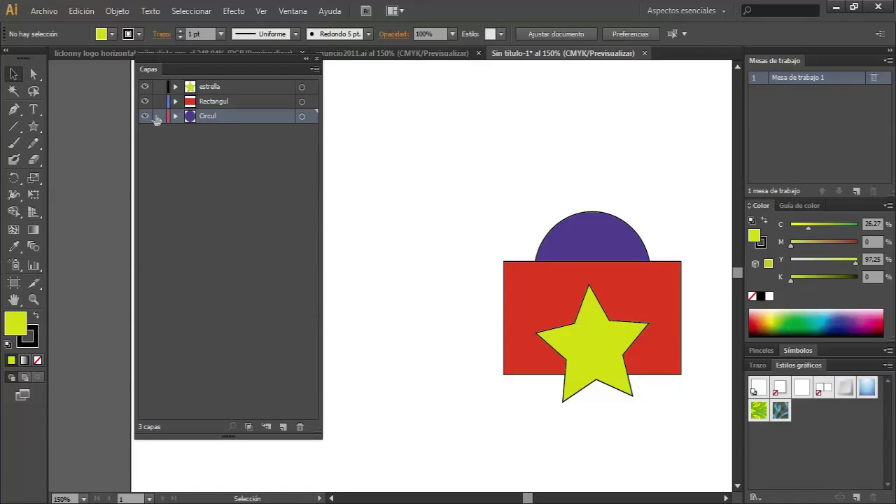
click(144, 117)
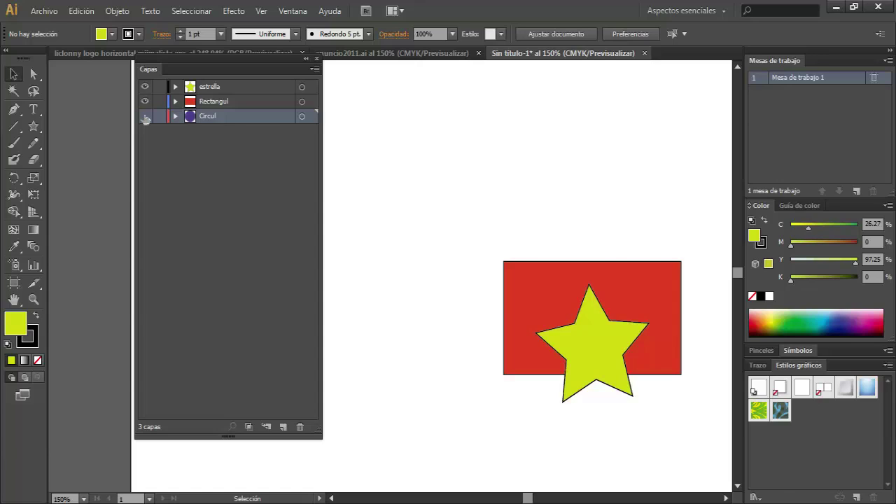
click(145, 117)
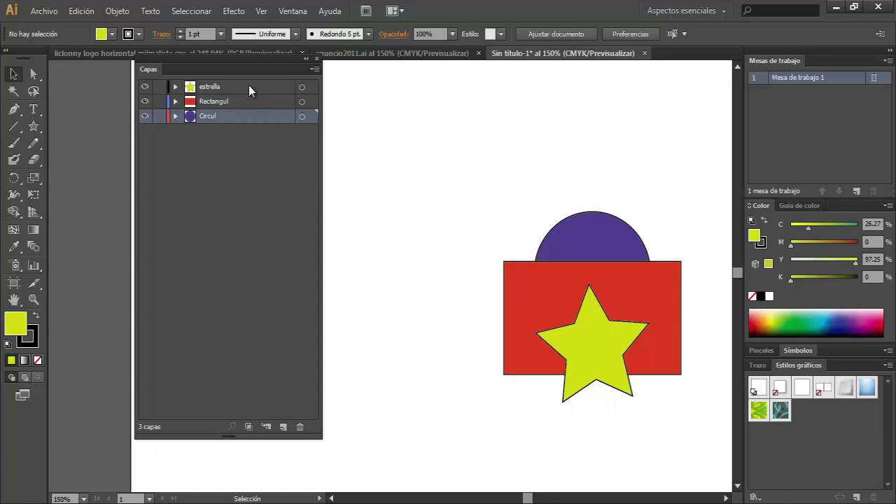
drag(248, 86, 251, 133)
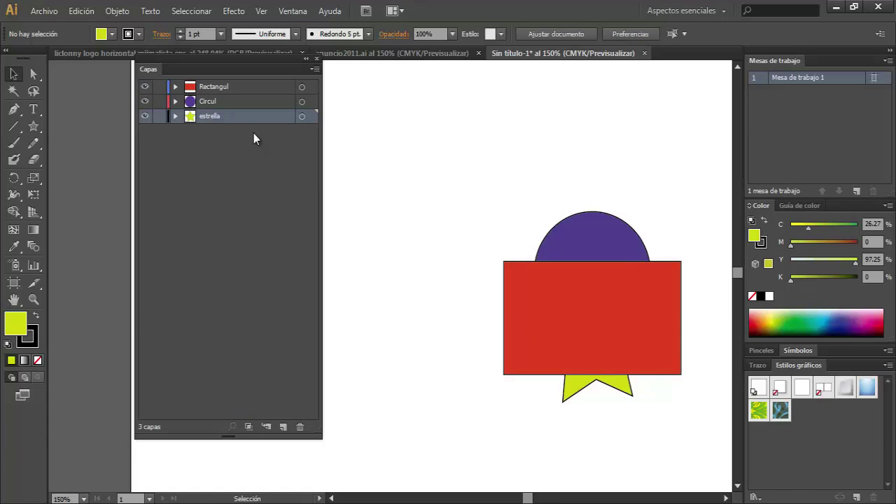
Switch to the anuncio2011.ai Video Acuario ad document.
click(317, 58)
click(350, 54)
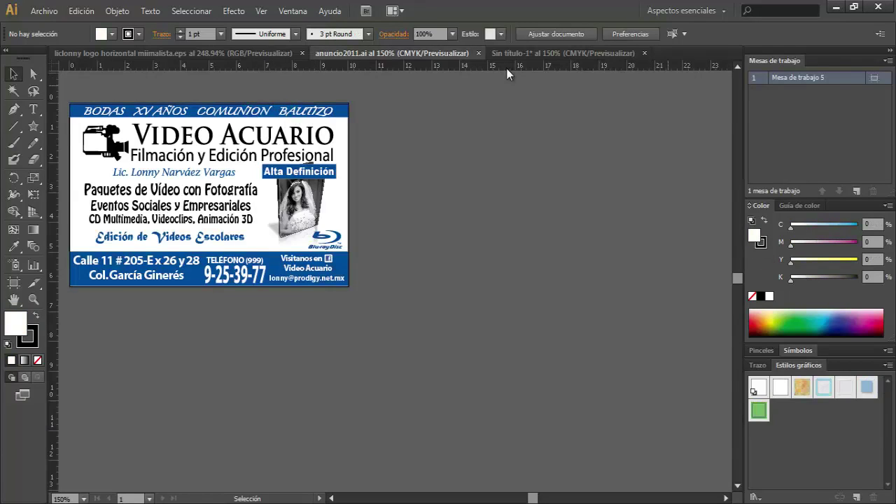
click(293, 12)
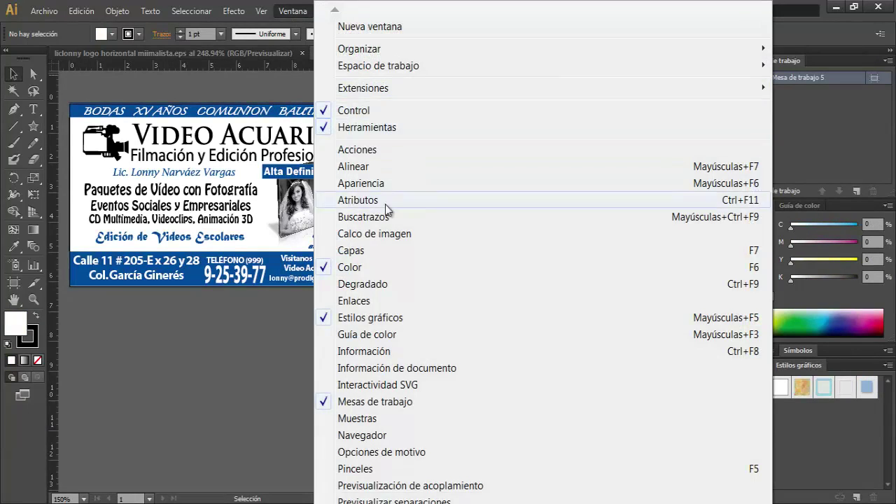
Open the Layers panel to the right of the ad and expand Layer 1's object list.
click(389, 250)
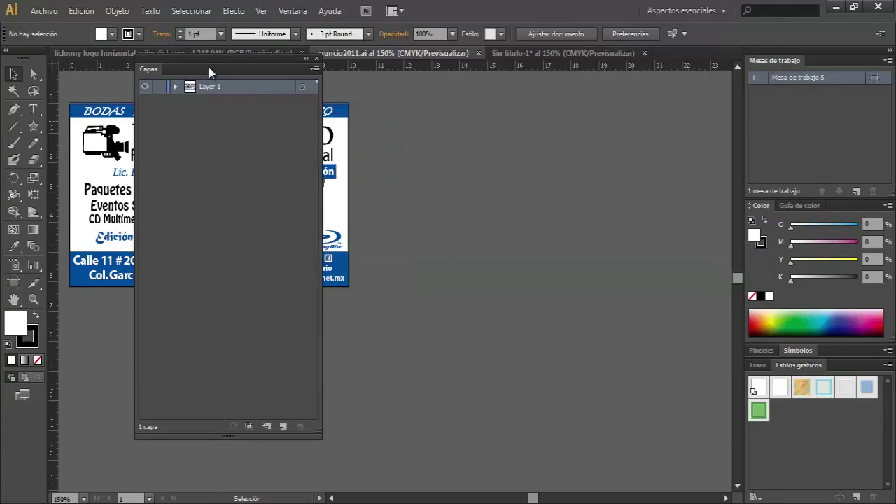
mouse_move(209, 67)
mouse_down()
mouse_move(623, 79)
mouse_move(611, 92)
mouse_up()
click(586, 105)
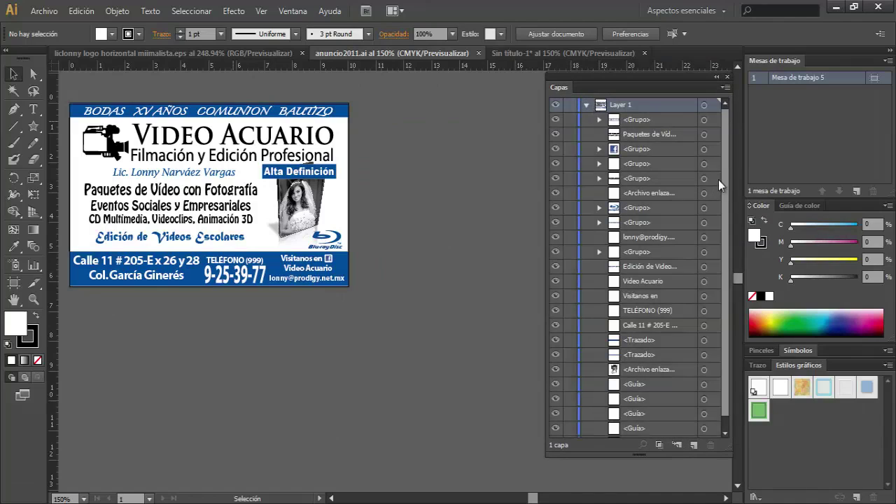
scroll(722, 188, down, 1)
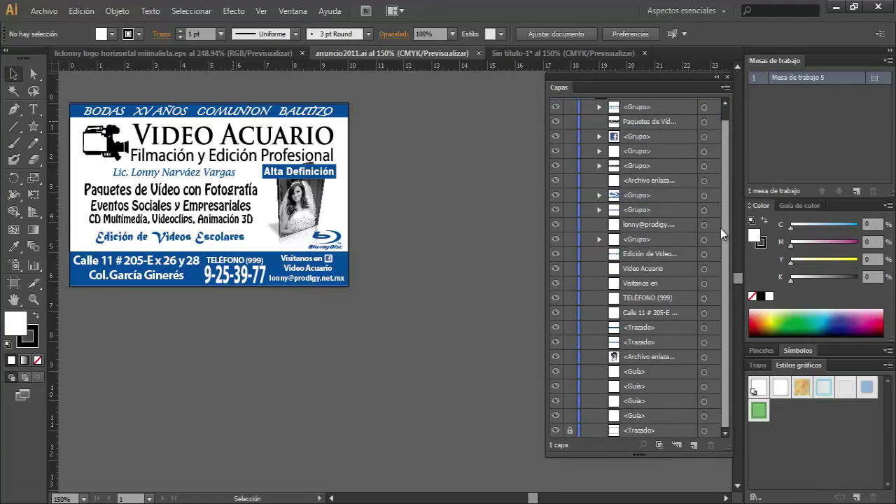
scroll(712, 119, up, 1)
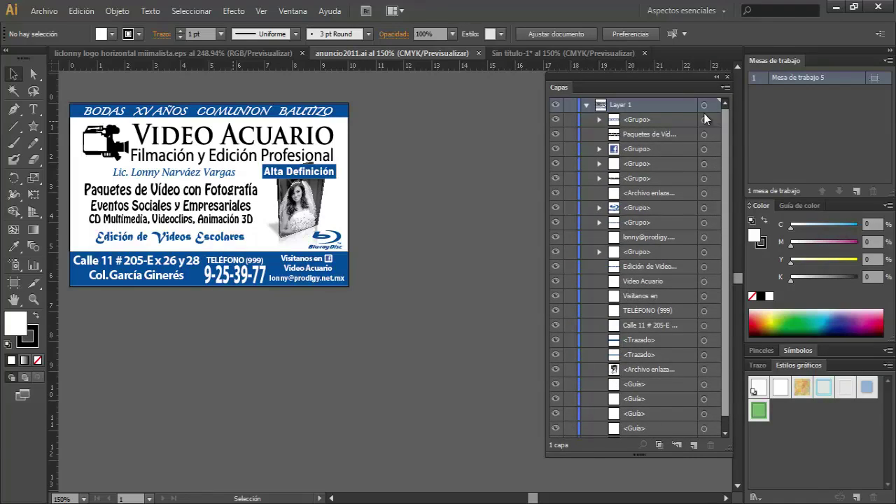
click(599, 149)
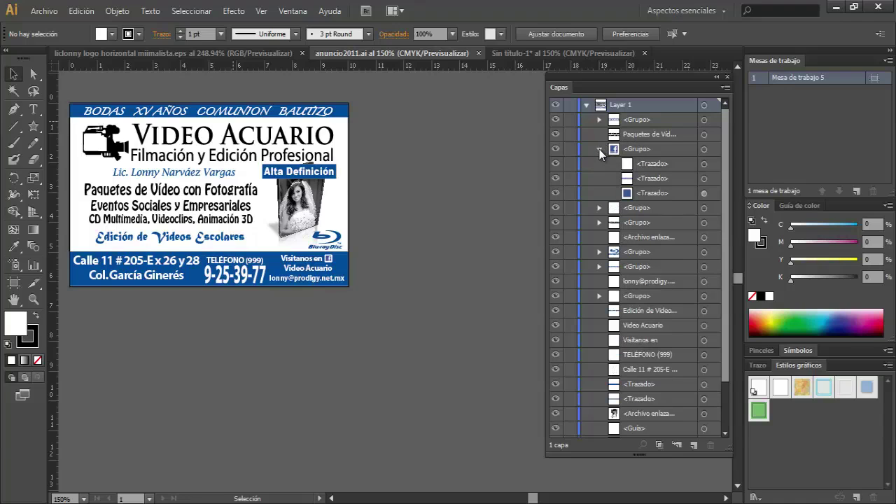
click(599, 149)
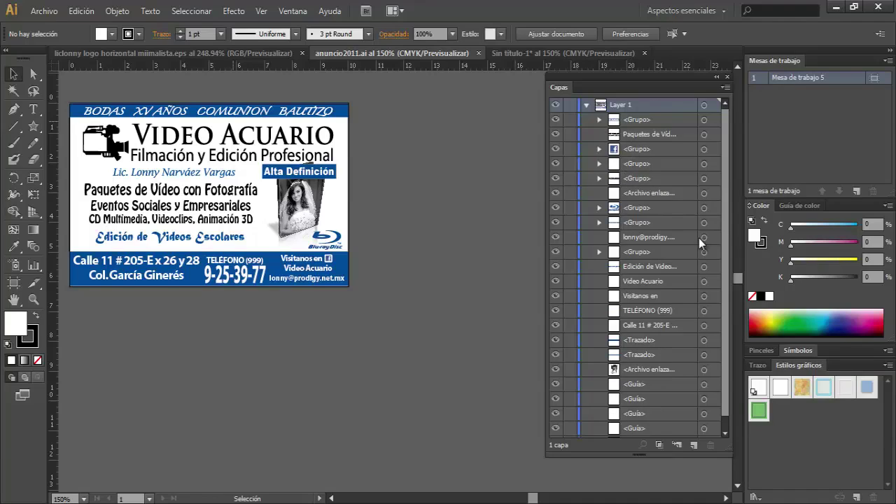
Add new layers above Layer 1, then rename Capa 2 to Lgs and Capa 3 to titles.
click(693, 445)
click(693, 446)
click(693, 446)
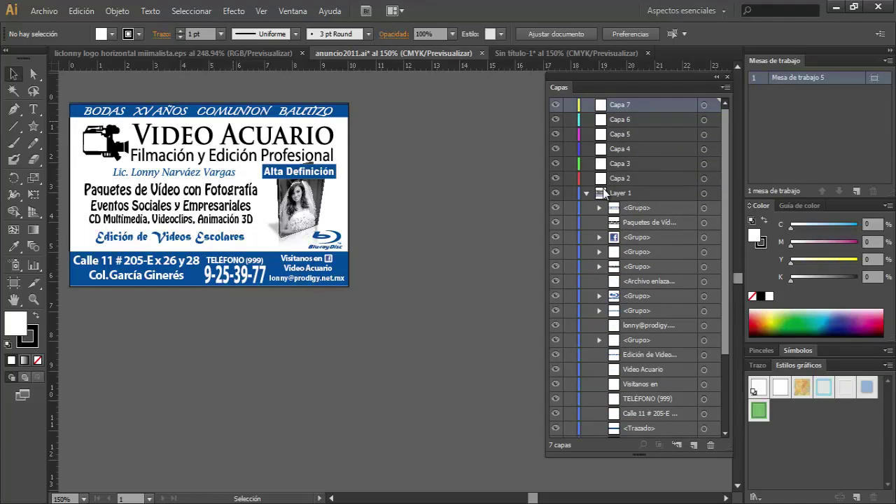
click(618, 180)
double_click(618, 178)
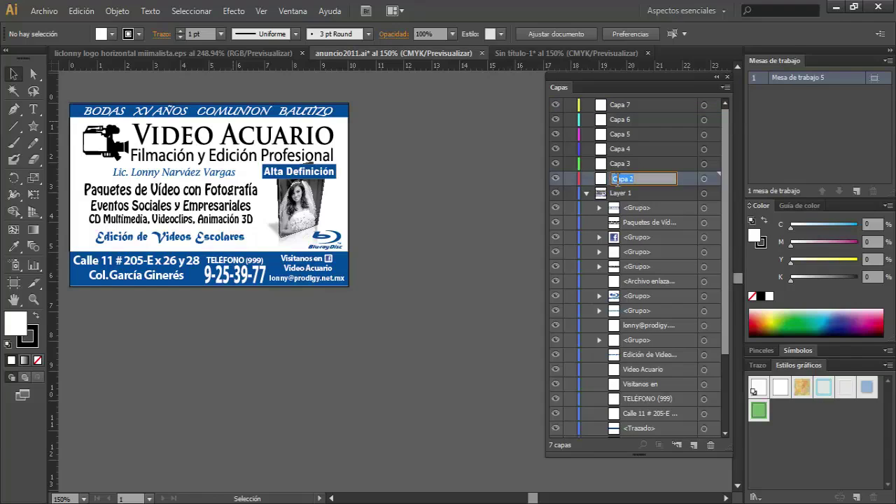
text(Let)
key(Return)
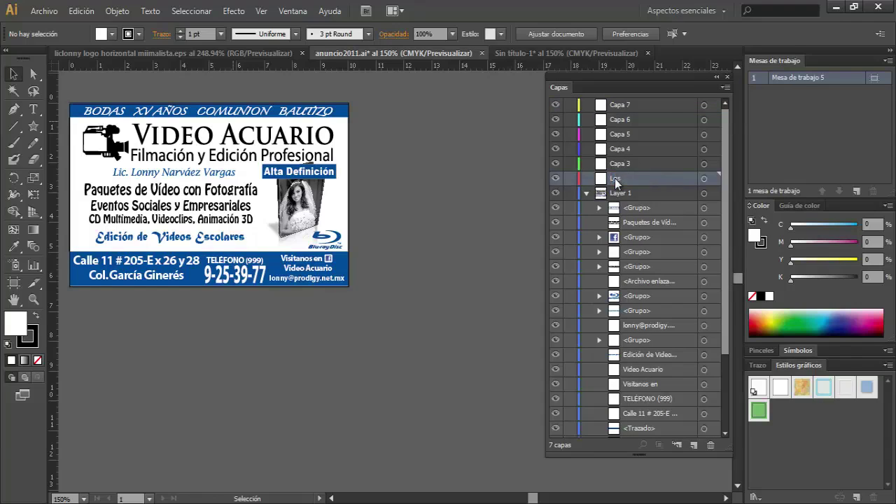
double_click(621, 163)
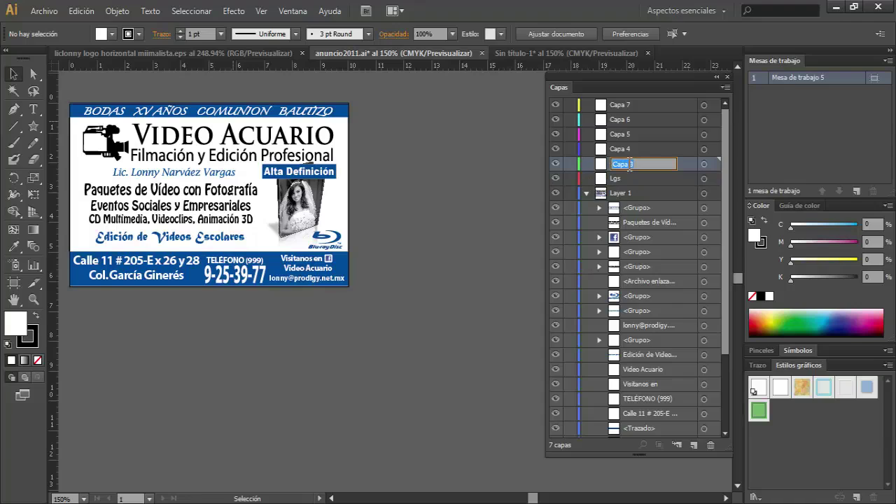
text(titles)
key(Return)
Rename Capa 4 to imagens and Capa 5 to bkg.
double_click(617, 150)
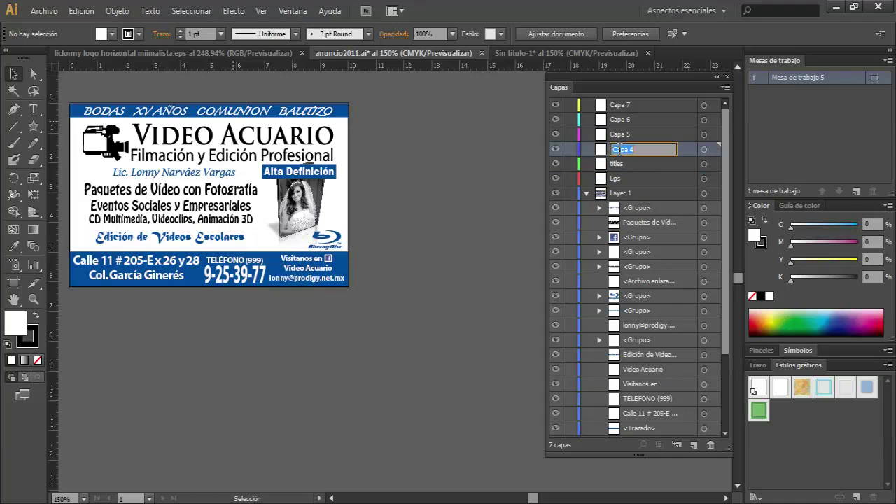
text(imag)
key(BackSpace)
text(gens)
key(Return)
double_click(622, 134)
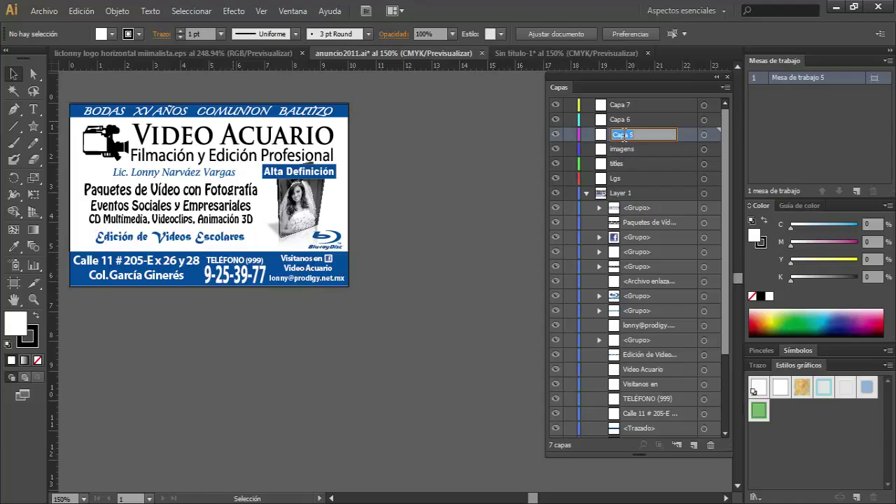
text(bkg)
key(Return)
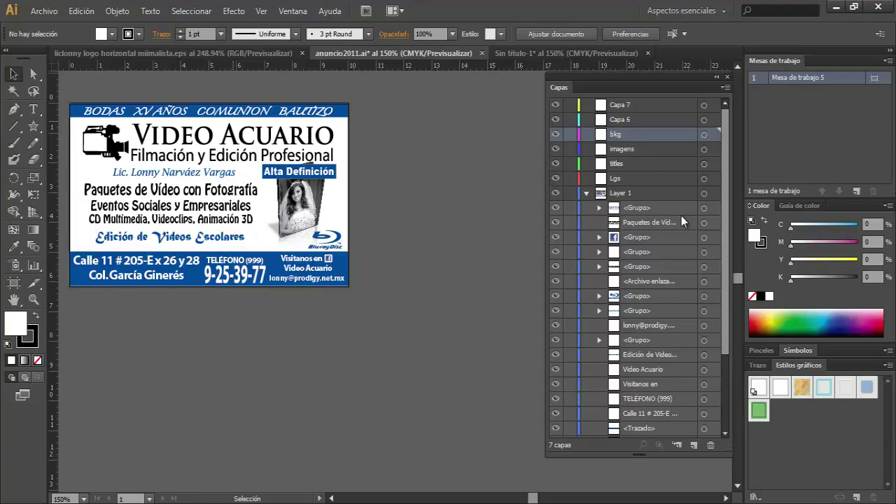
Inspect the first group in Layer 1, then rename Capa 6 to img.
click(599, 208)
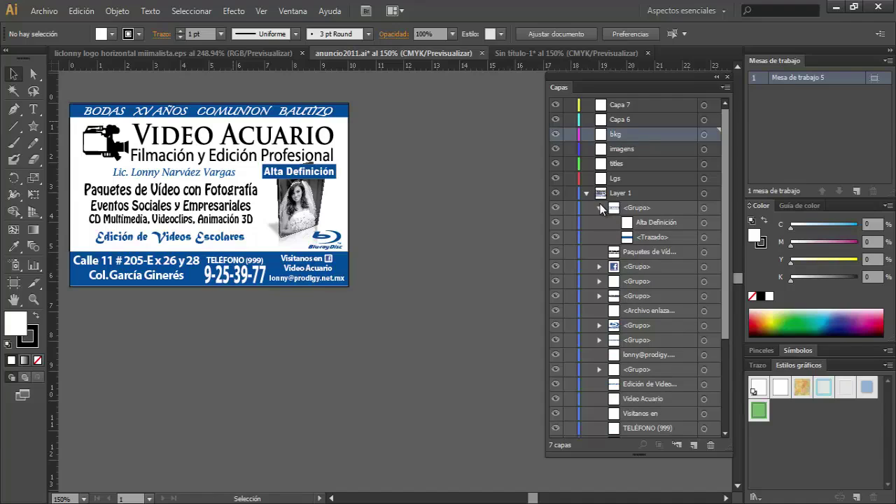
click(555, 208)
double_click(621, 119)
key(BackSpace)
text(img)
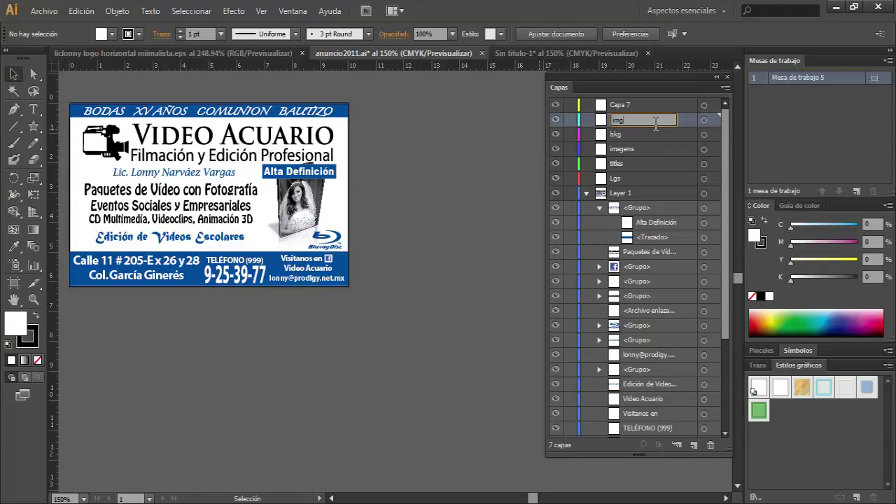
key(Return)
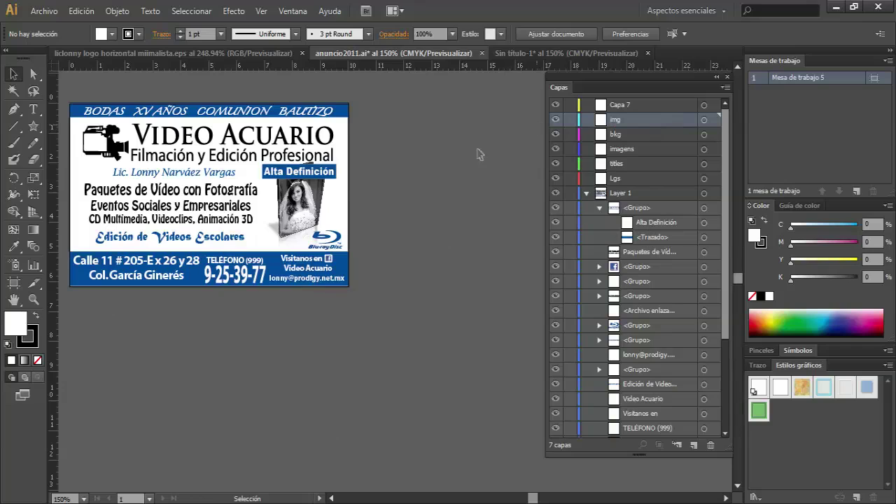
Move the Alta Definición group into the img layer and identify the video packages text.
click(599, 209)
mouse_move(630, 207)
mouse_down()
mouse_move(642, 126)
mouse_move(651, 129)
mouse_up()
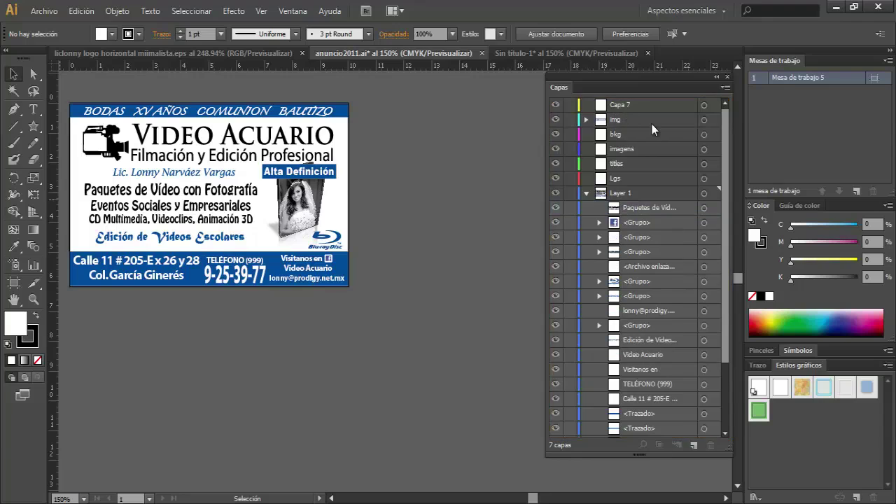
click(585, 120)
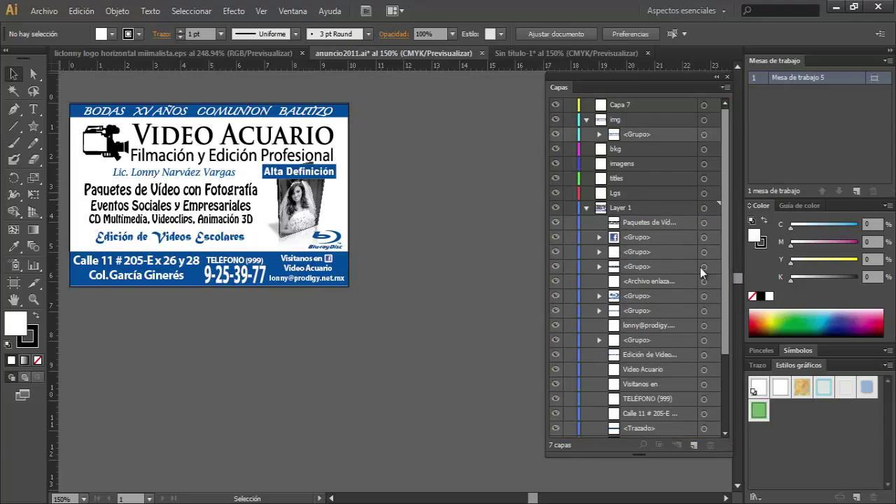
click(555, 223)
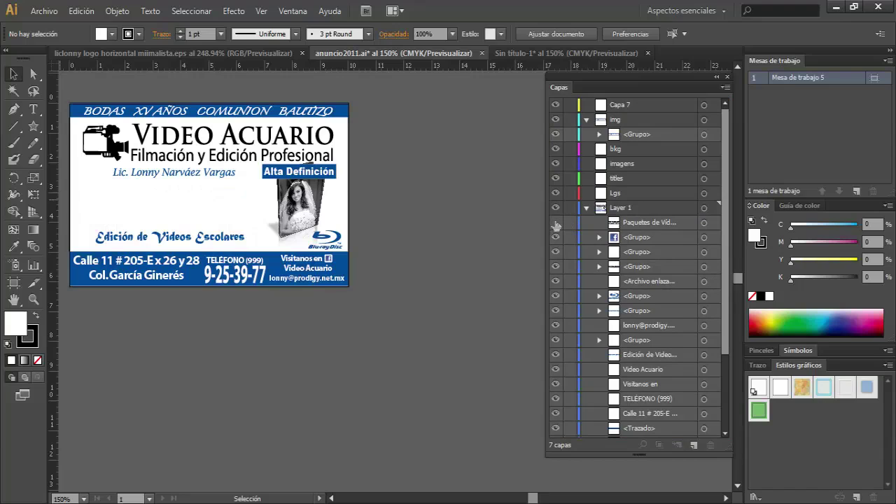
click(555, 223)
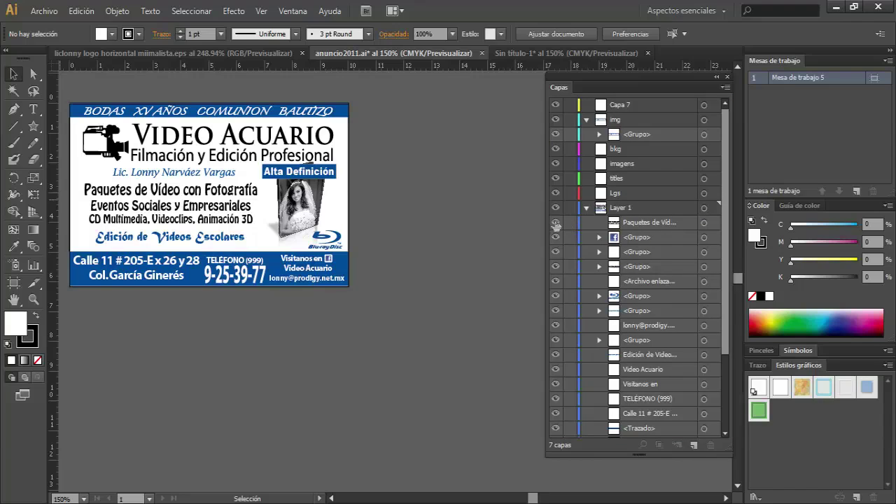
Rename Capa 7 to txt and move the Paquetes de Video text block into it.
double_click(617, 105)
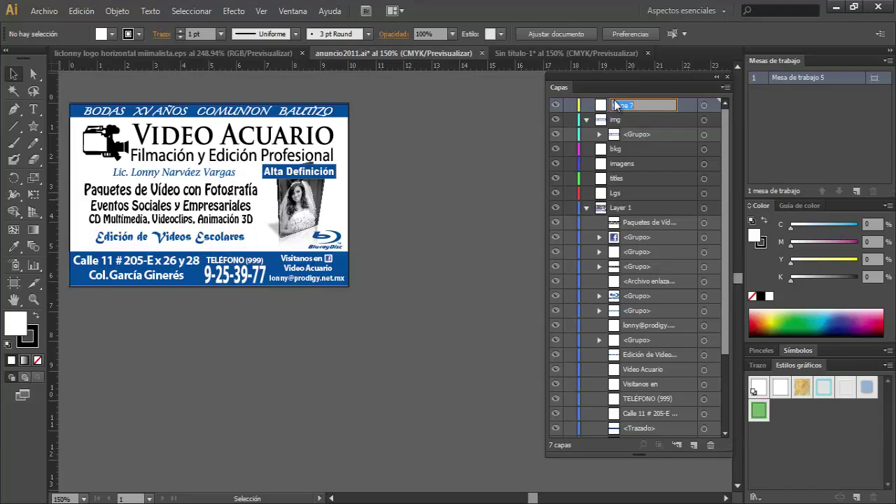
text(b)
click(704, 225)
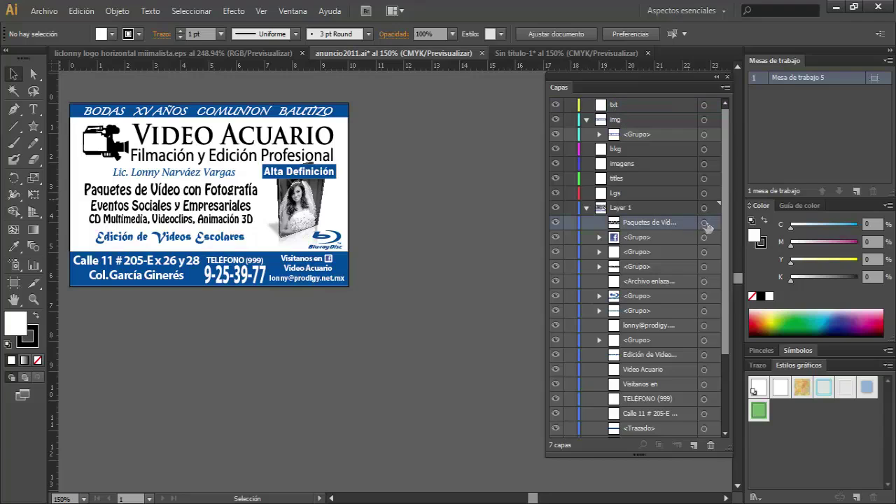
click(704, 224)
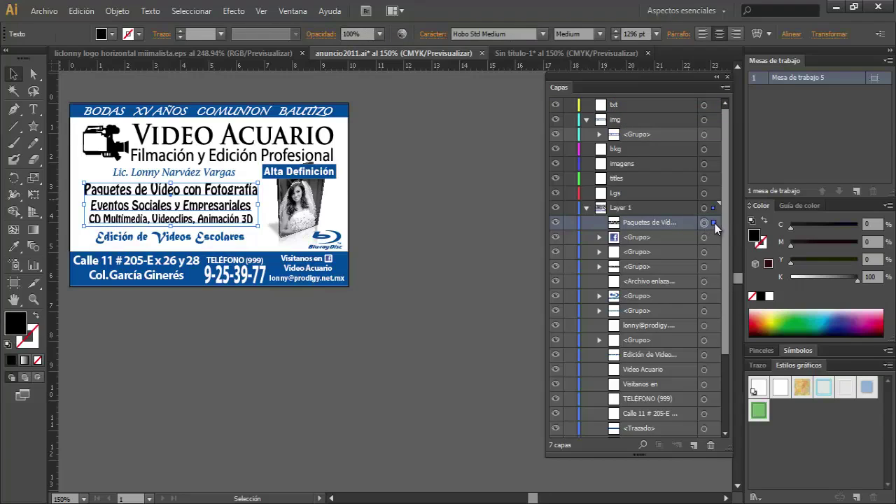
drag(715, 223, 708, 107)
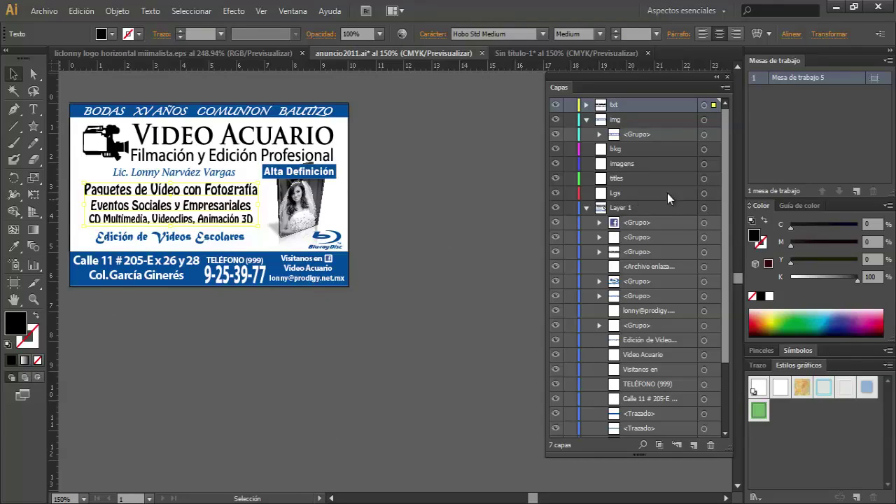
Move the Facebook icon and Video Acuario logo into Lgs, and the top banner text into txt.
click(714, 223)
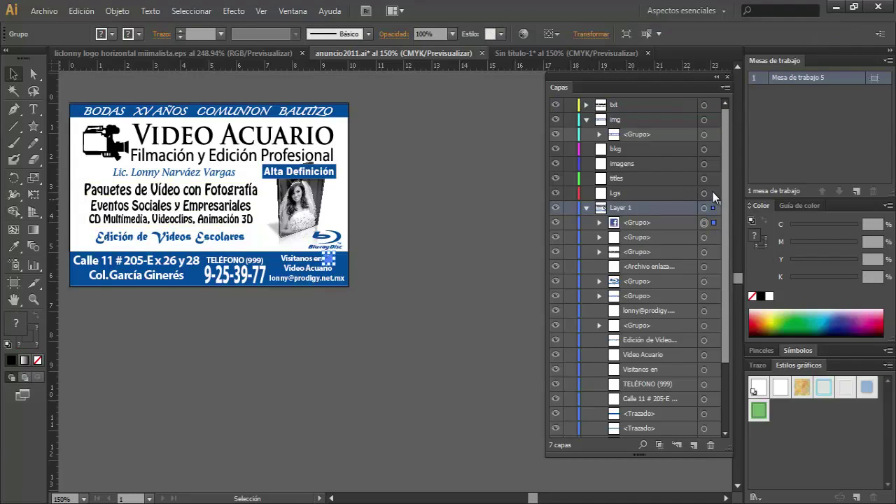
drag(715, 188, 717, 193)
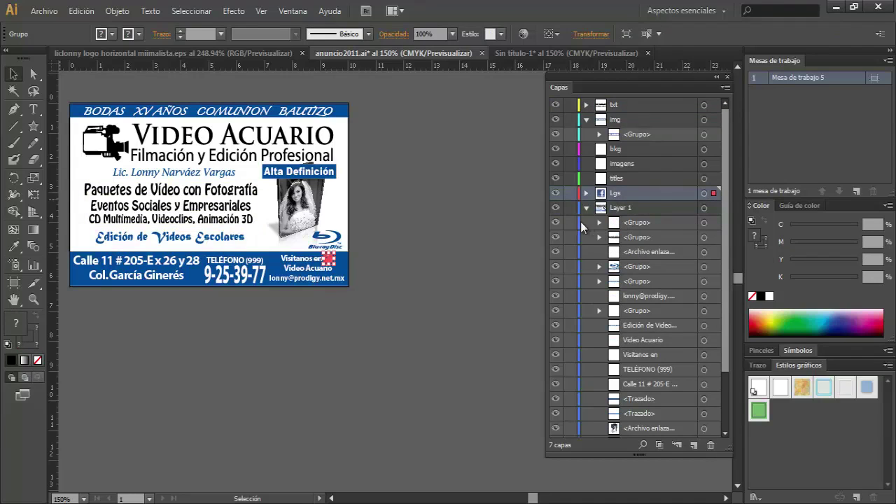
click(555, 222)
click(714, 222)
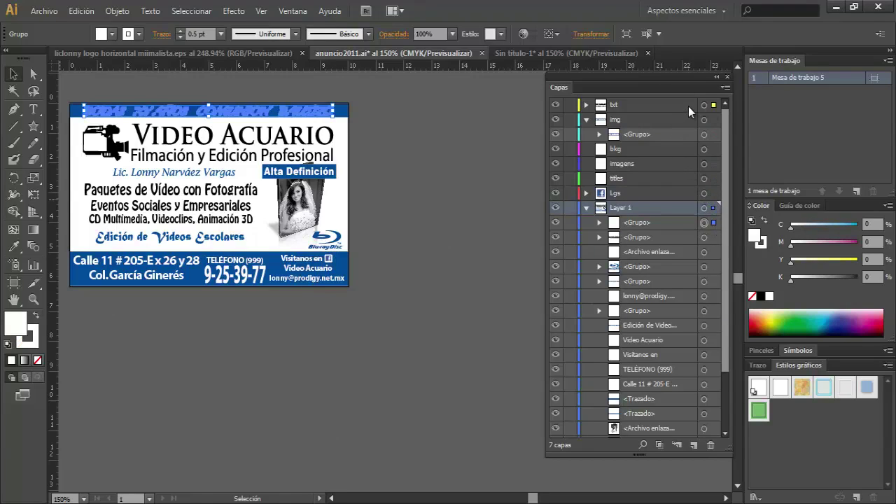
drag(679, 145, 688, 107)
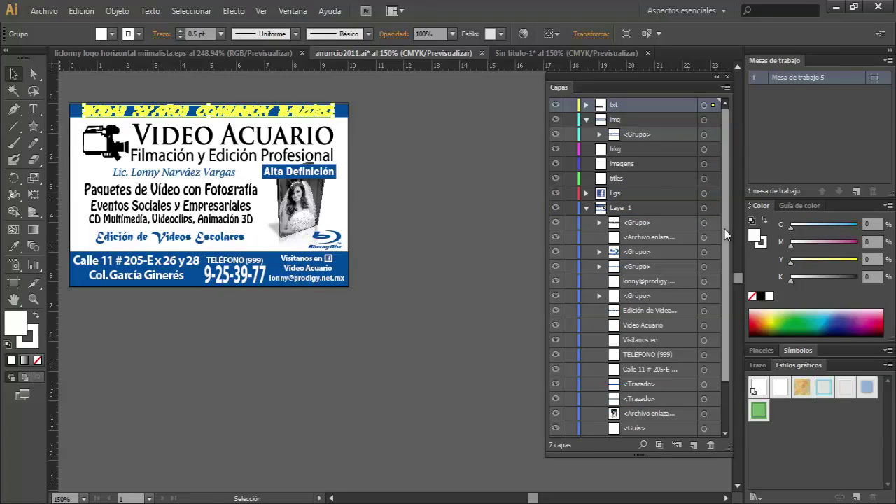
click(556, 223)
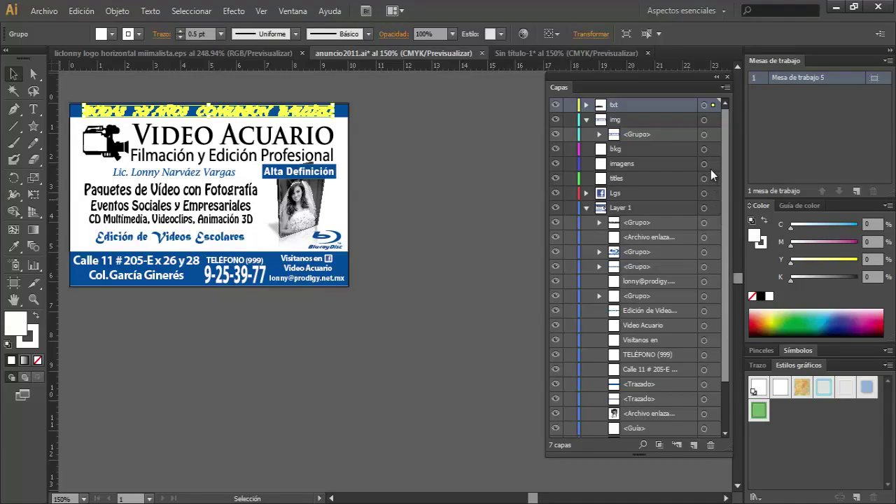
click(715, 222)
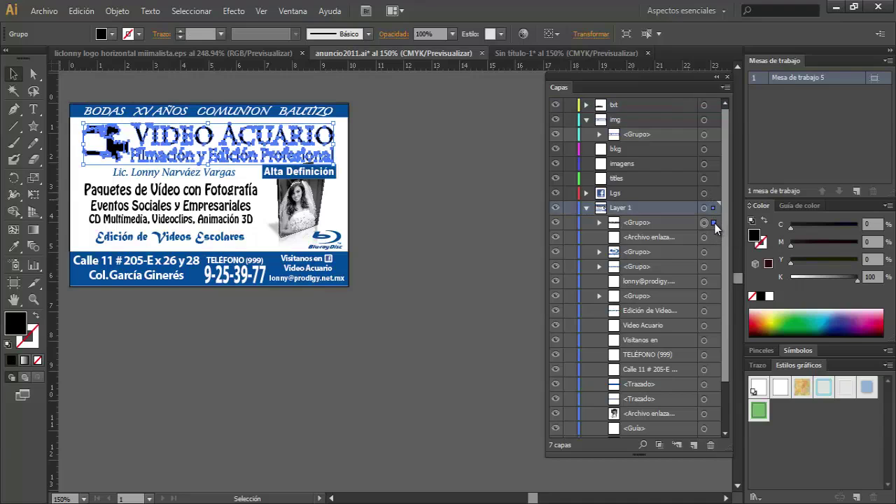
drag(715, 223, 714, 194)
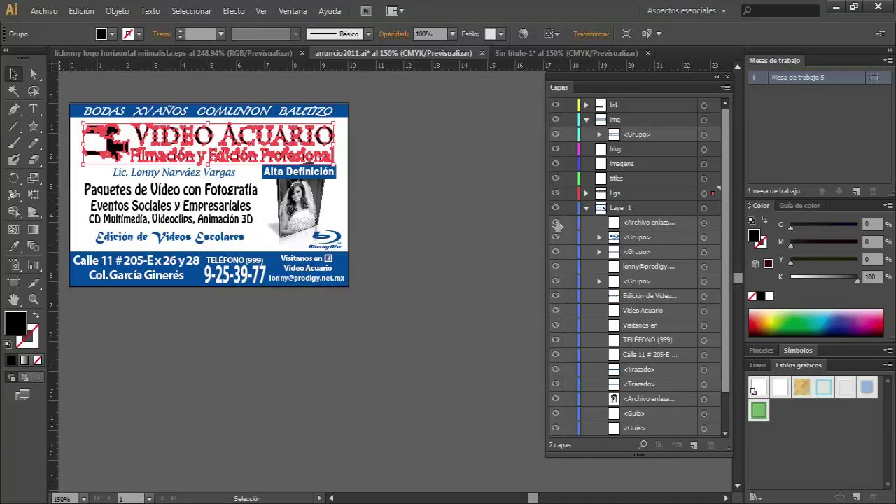
Move the full hd logo image into img and the Blu-ray logo into Lgs.
click(308, 207)
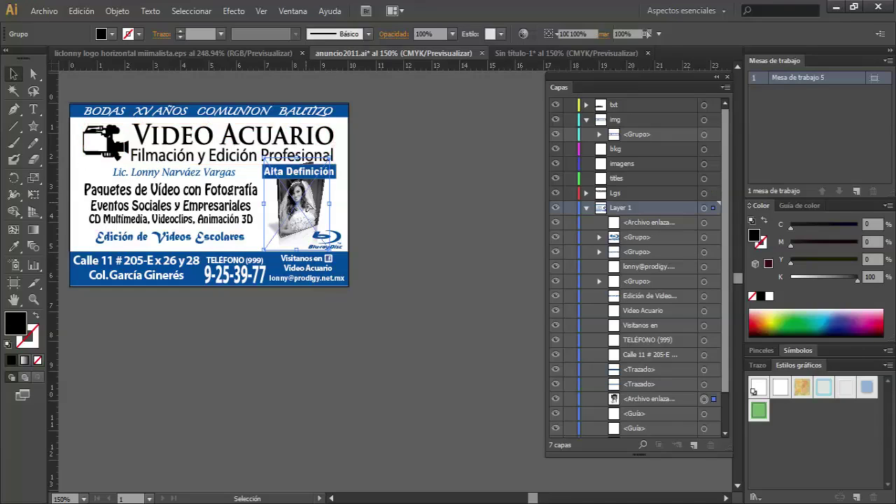
click(633, 223)
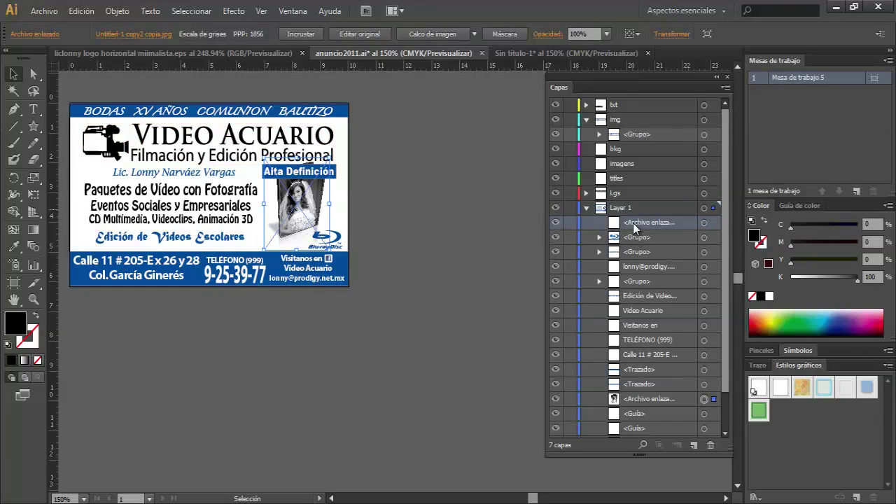
click(715, 222)
drag(714, 223, 708, 119)
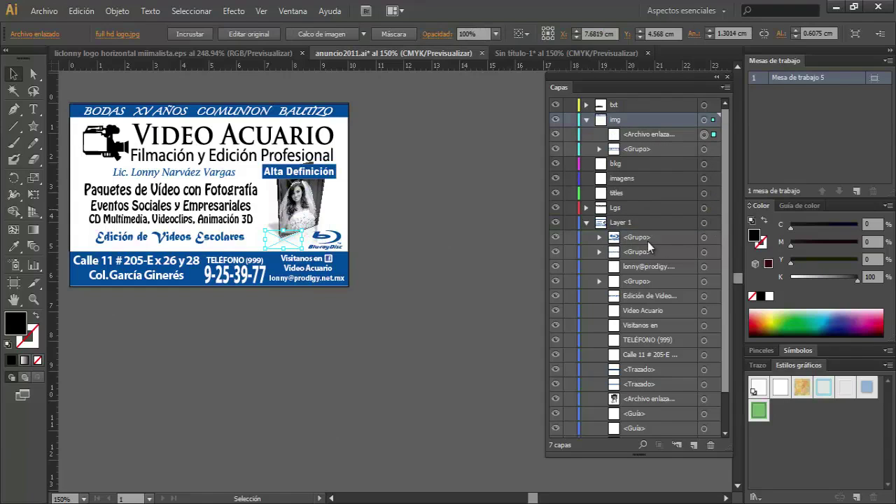
click(714, 237)
mouse_move(714, 238)
mouse_down()
mouse_move(709, 193)
mouse_move(719, 210)
mouse_up()
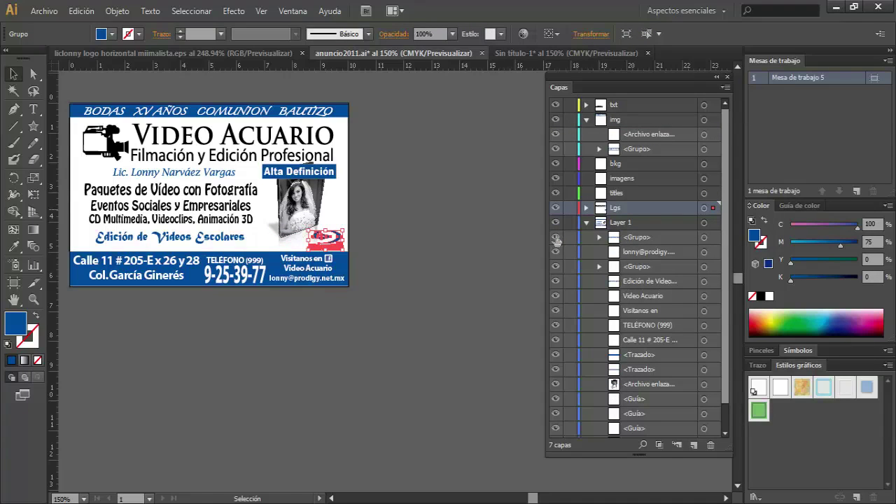
Move the professional's name line, e-mail text and phone number group into txt.
click(555, 237)
drag(711, 239, 714, 111)
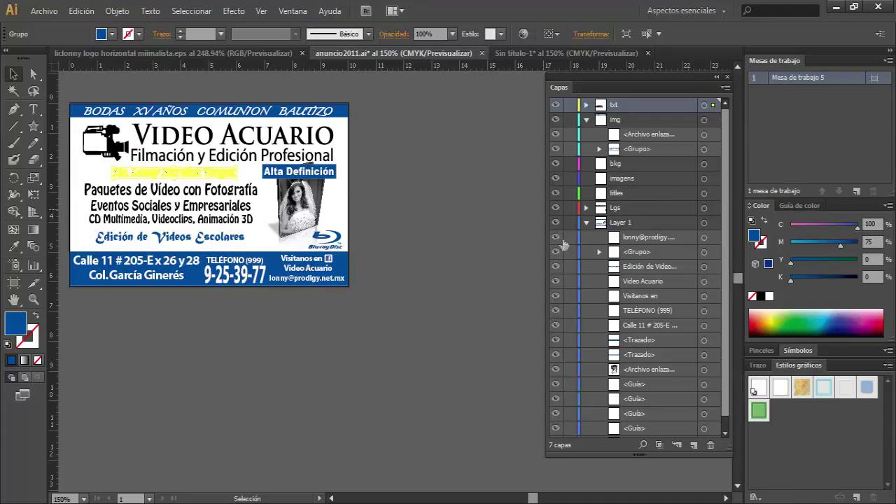
click(711, 238)
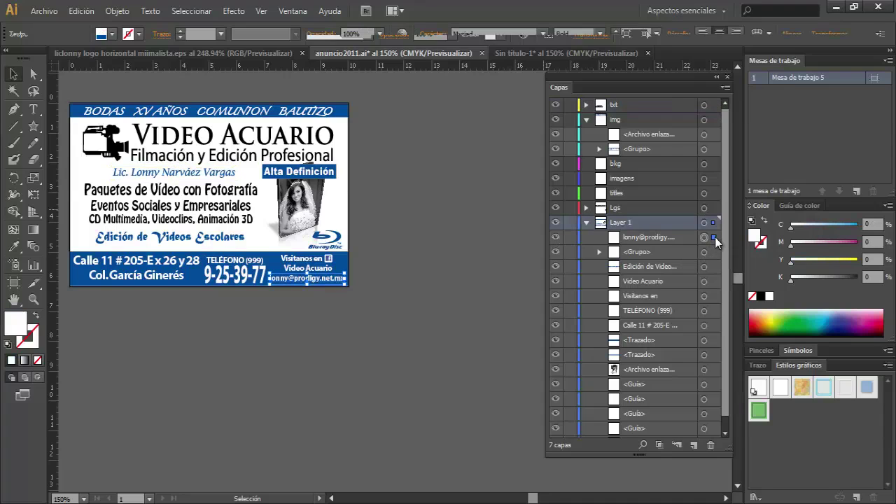
drag(705, 145, 712, 109)
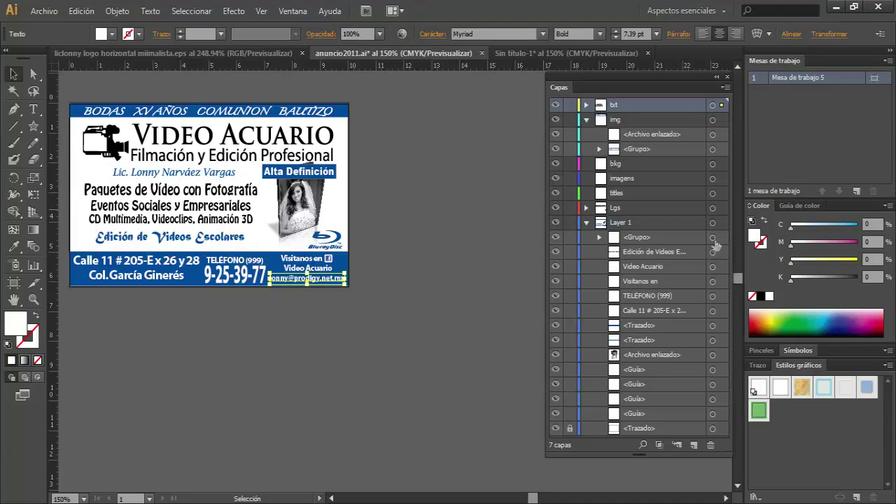
click(556, 237)
click(723, 237)
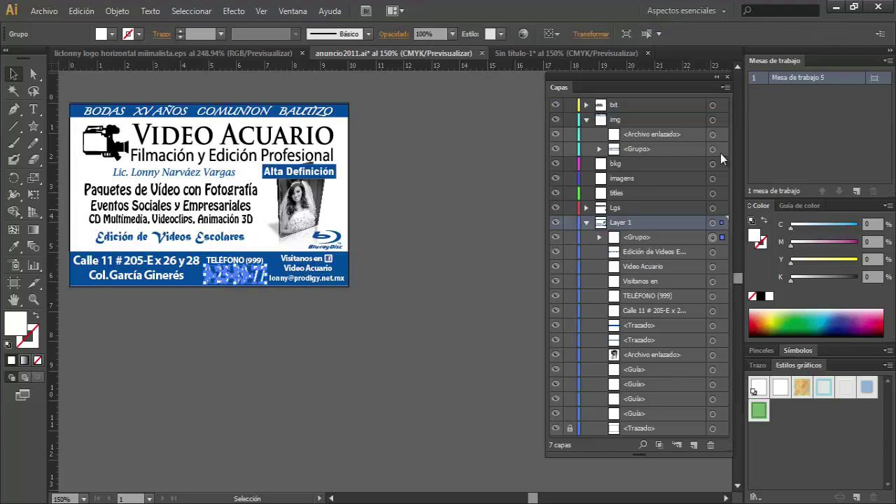
drag(723, 103, 722, 105)
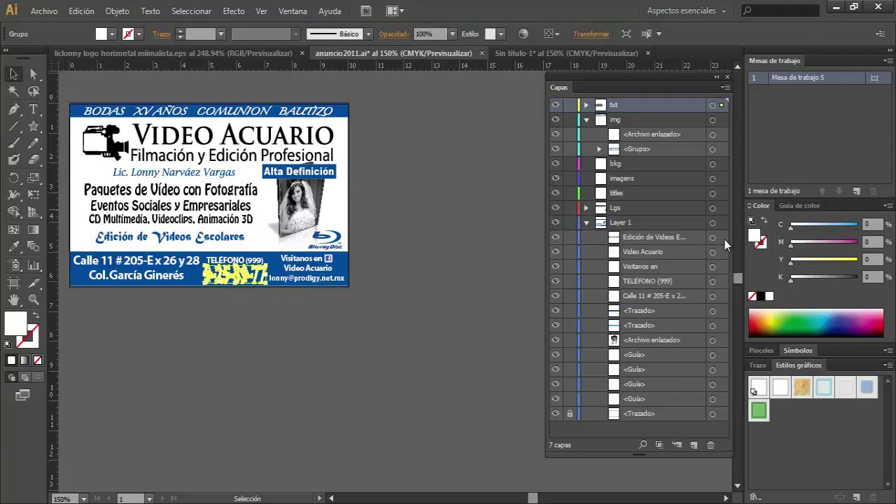
Move Edición de Videos Escolares, Video Acuario, Visitanos en and the Calle 11 address into txt.
click(724, 239)
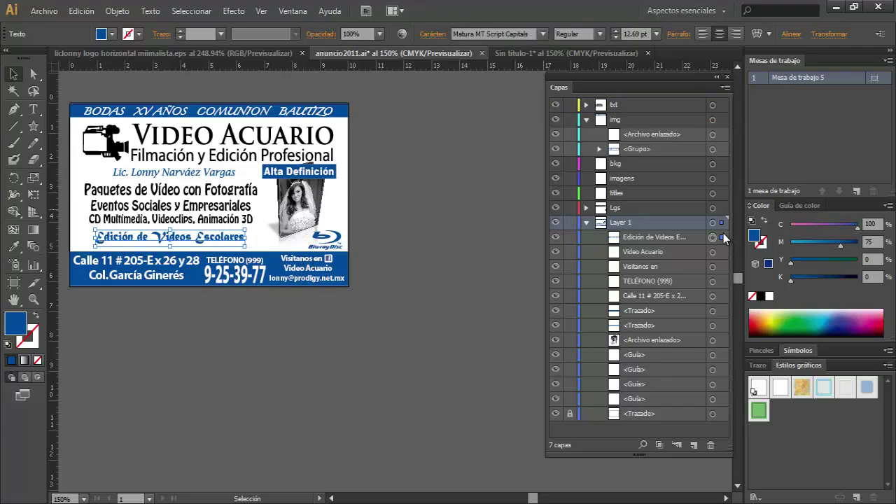
drag(723, 238, 721, 105)
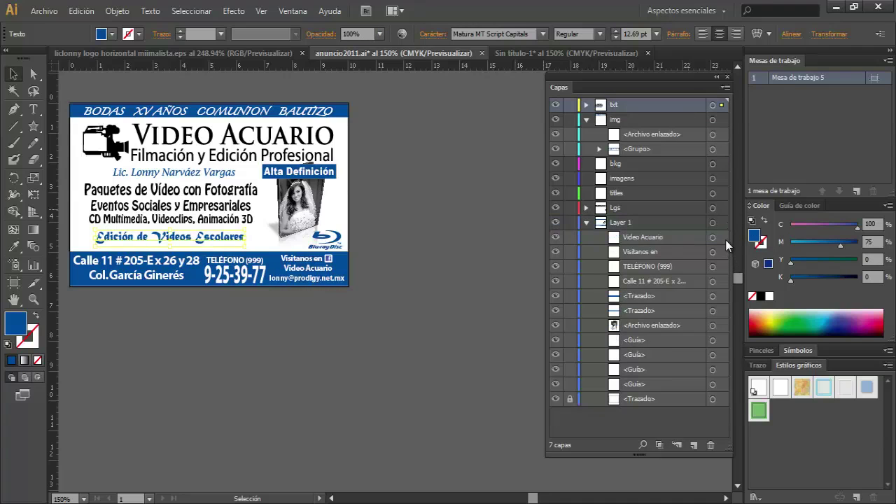
click(725, 240)
drag(723, 239, 715, 105)
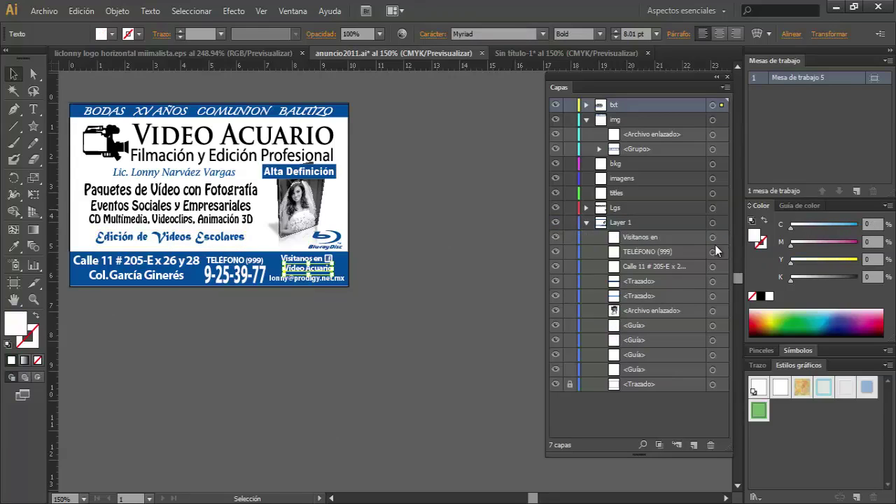
click(719, 239)
drag(719, 240, 723, 106)
click(722, 238)
click(721, 238)
drag(725, 240, 720, 111)
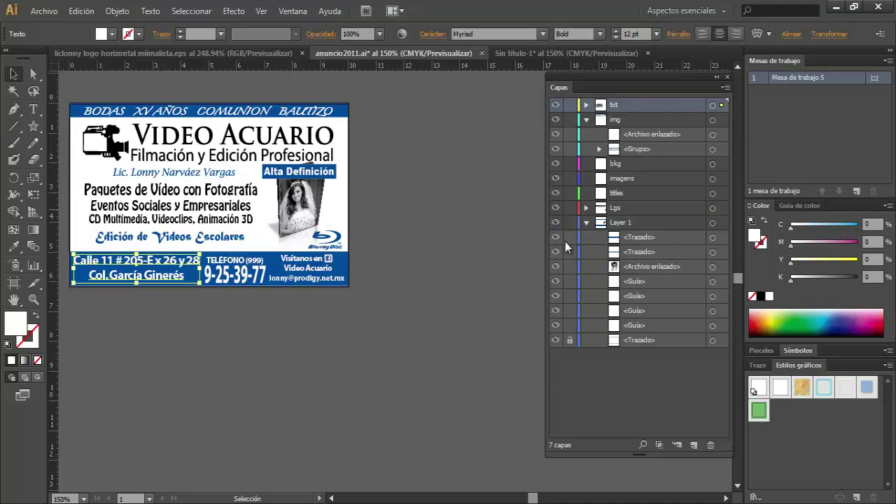
click(555, 237)
click(718, 236)
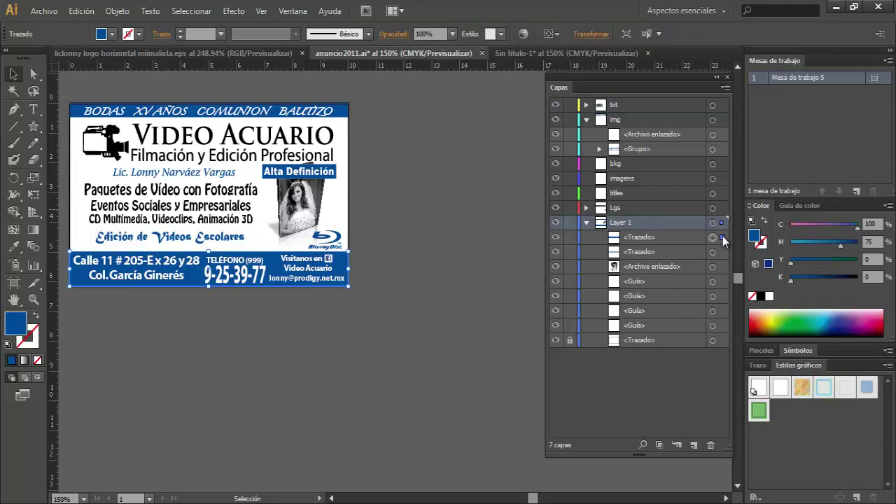
Drag the bottom and top blue band paths into bkg and the bride photo into imagens, then deselect.
drag(724, 164, 724, 163)
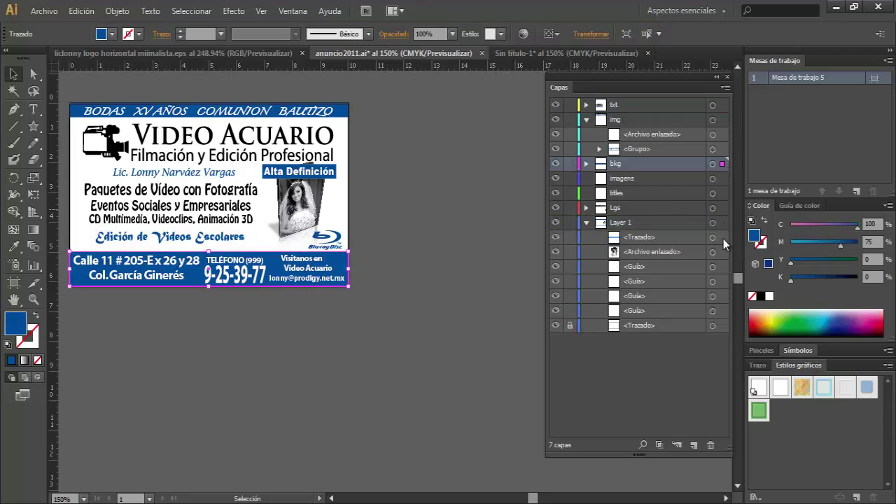
click(724, 238)
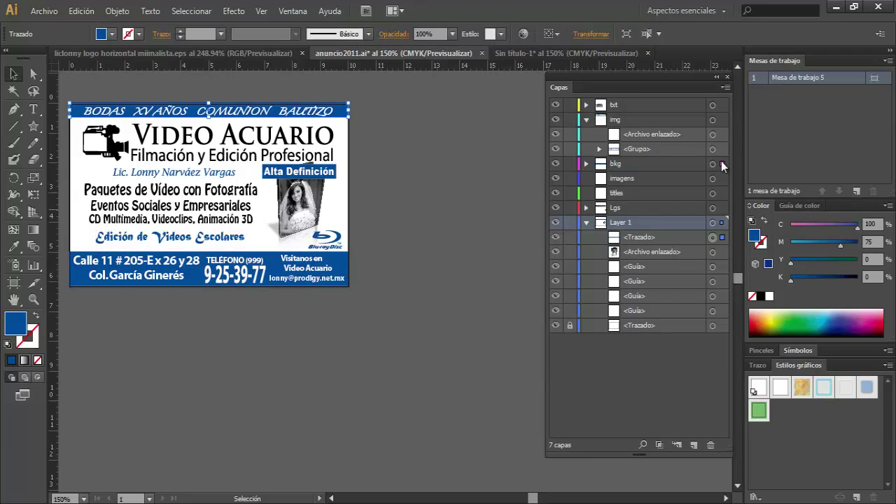
drag(721, 161, 722, 162)
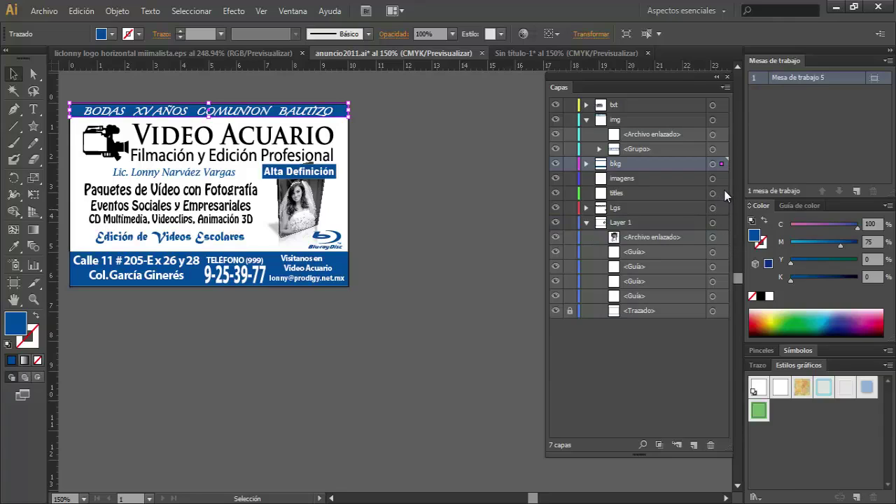
click(722, 237)
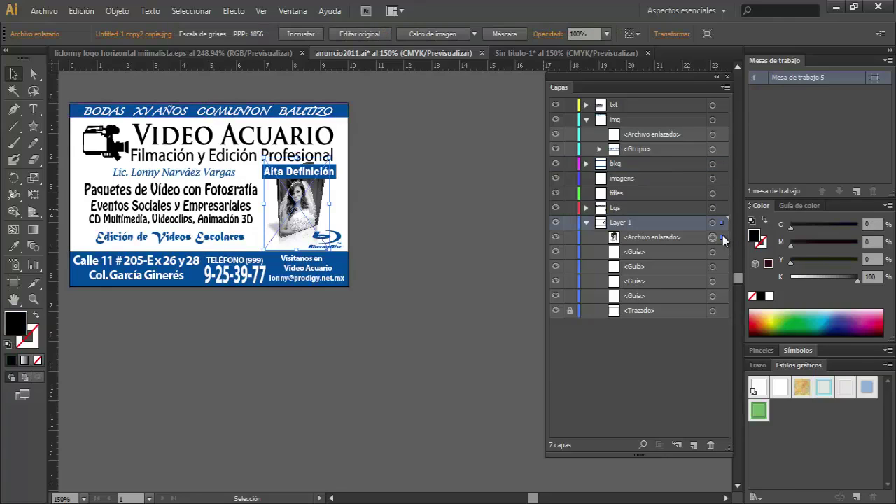
drag(723, 239, 725, 179)
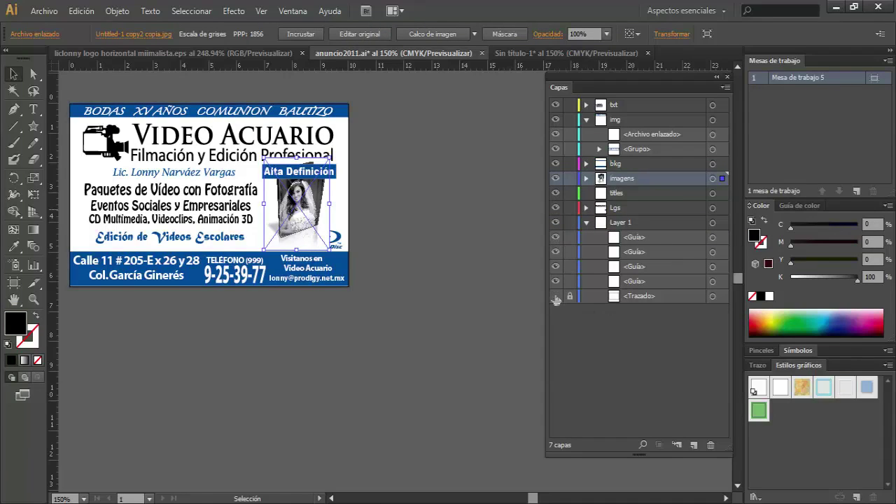
click(715, 299)
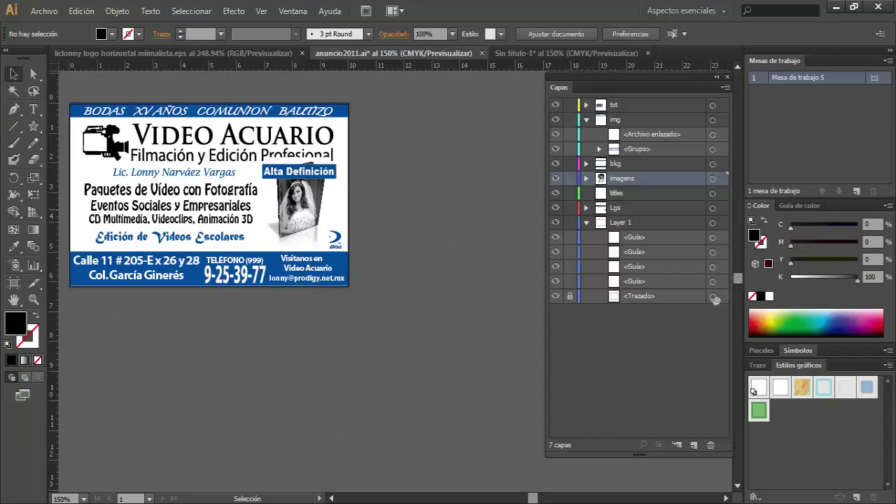
click(685, 312)
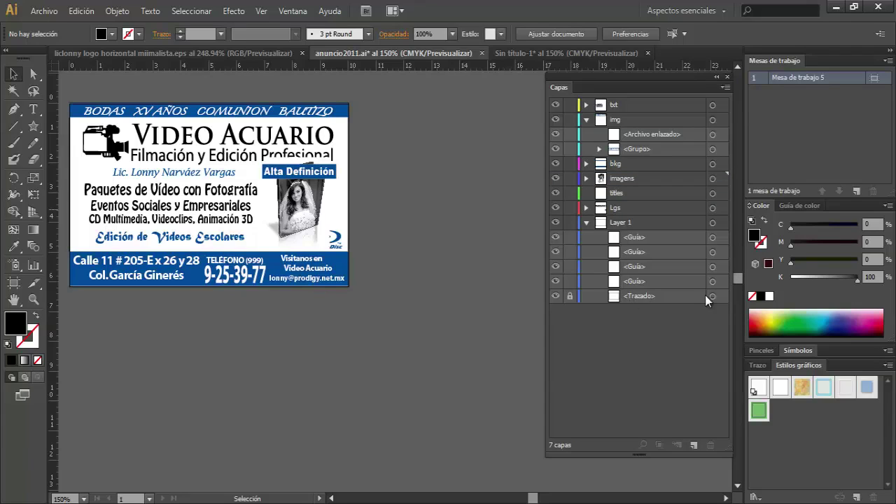
Unlock Layer 1's artboard-border path, drag it into bkg, then collapse Layer 1 and img.
click(570, 296)
click(711, 237)
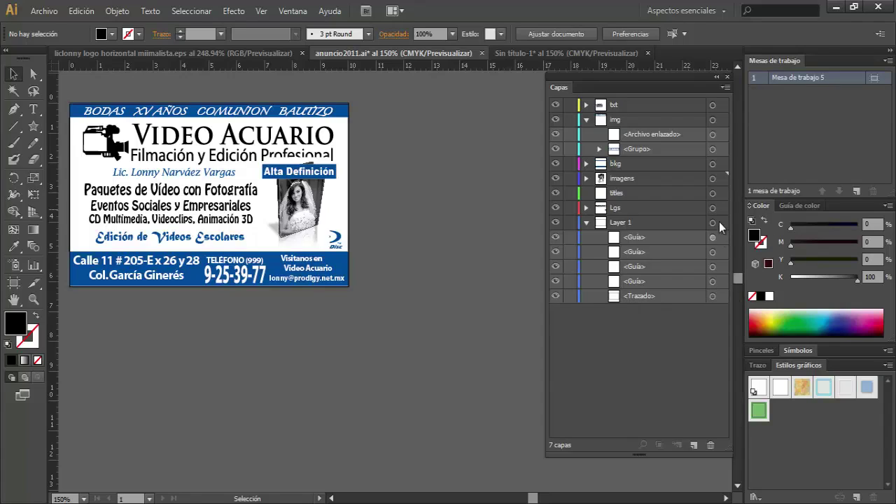
click(719, 165)
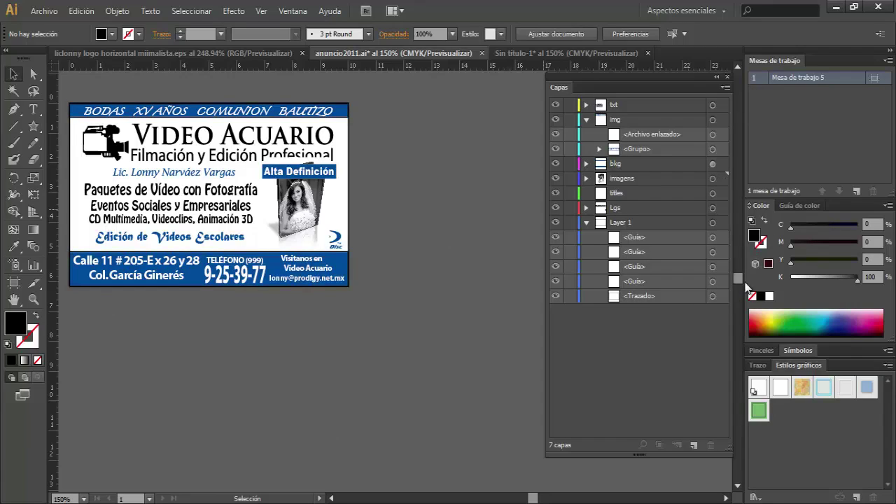
click(713, 296)
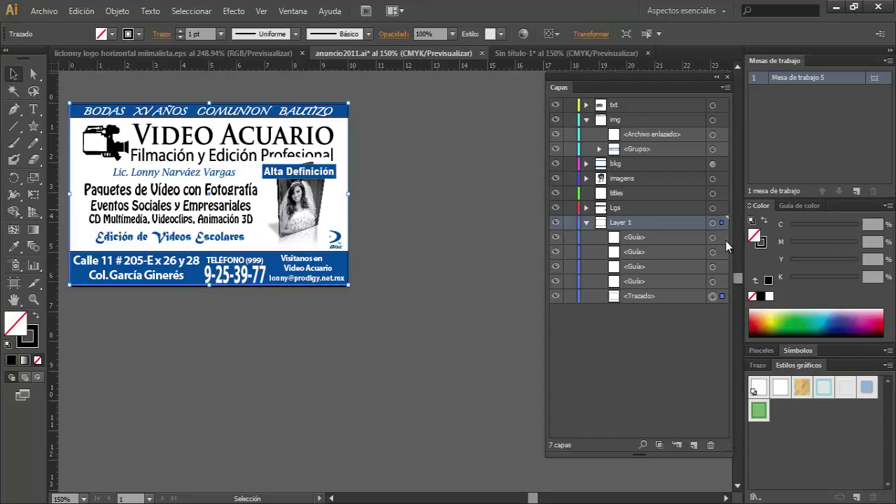
drag(724, 167, 724, 167)
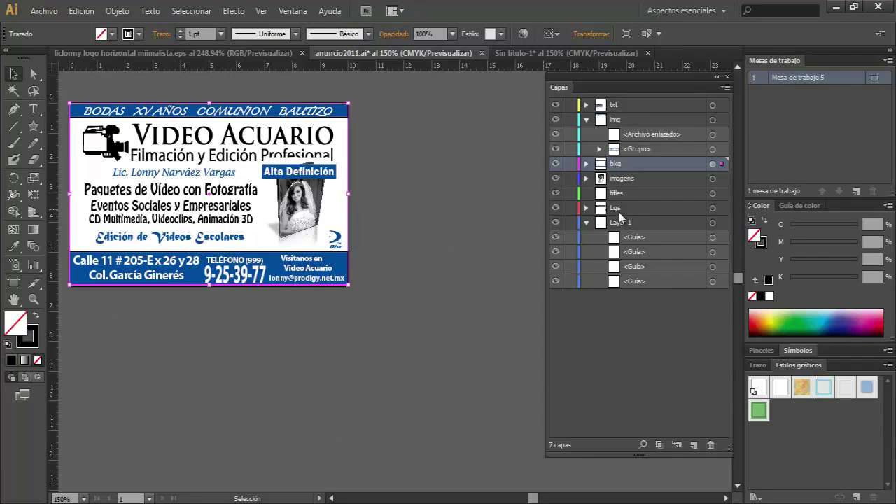
click(585, 222)
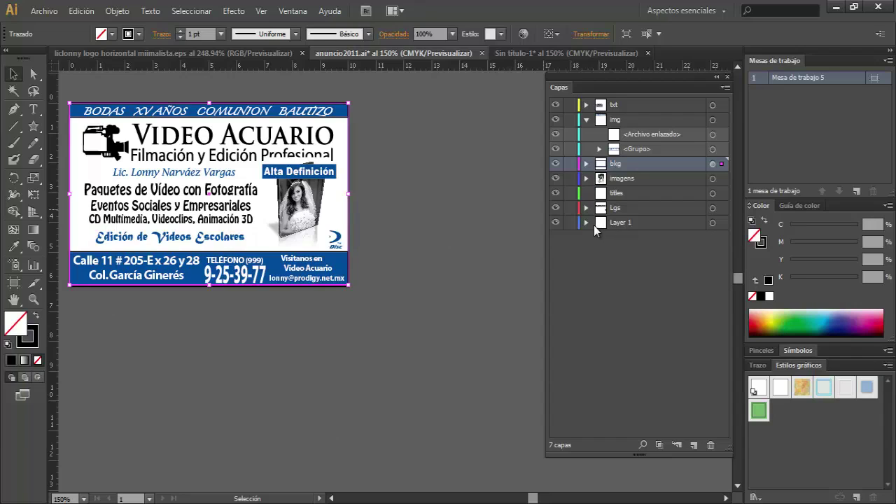
click(586, 118)
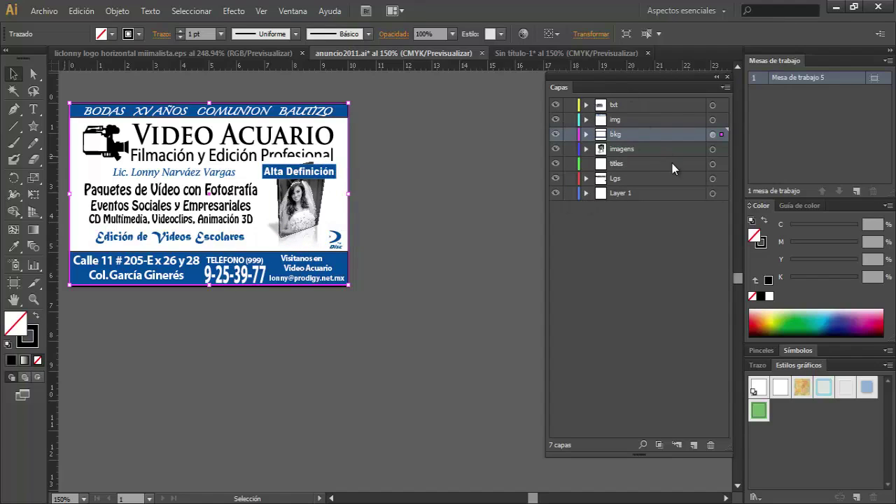
click(556, 149)
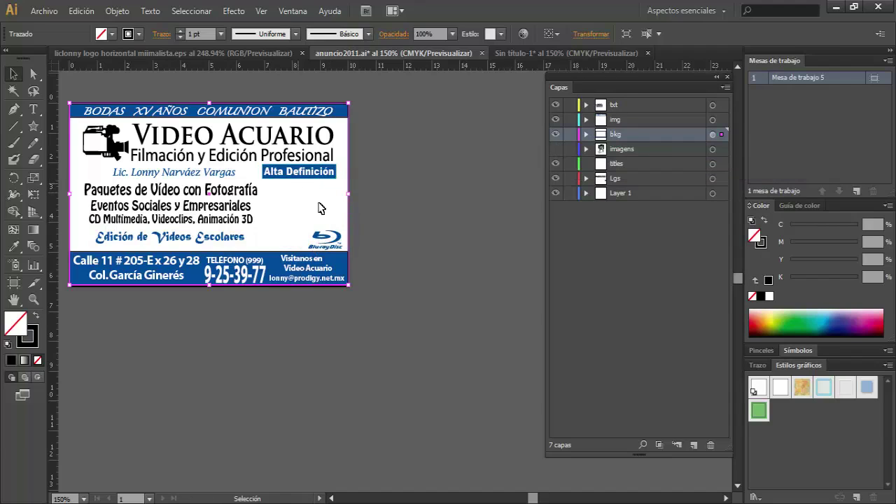
click(555, 148)
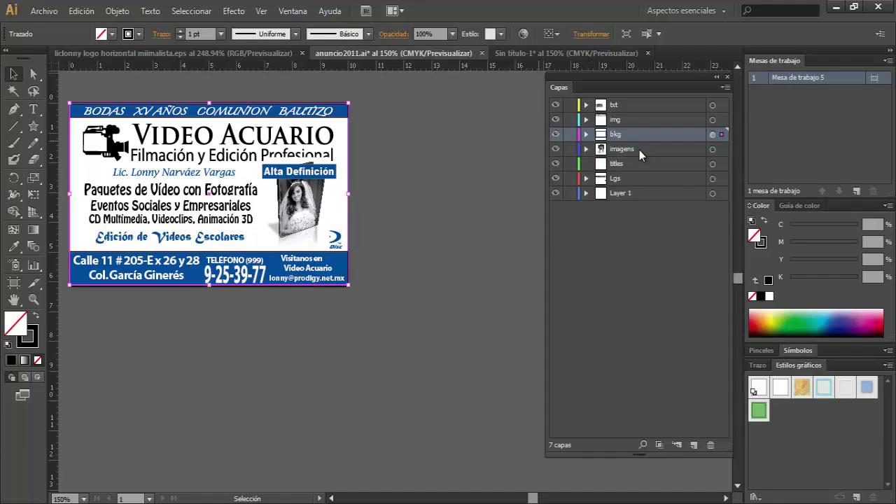
click(556, 133)
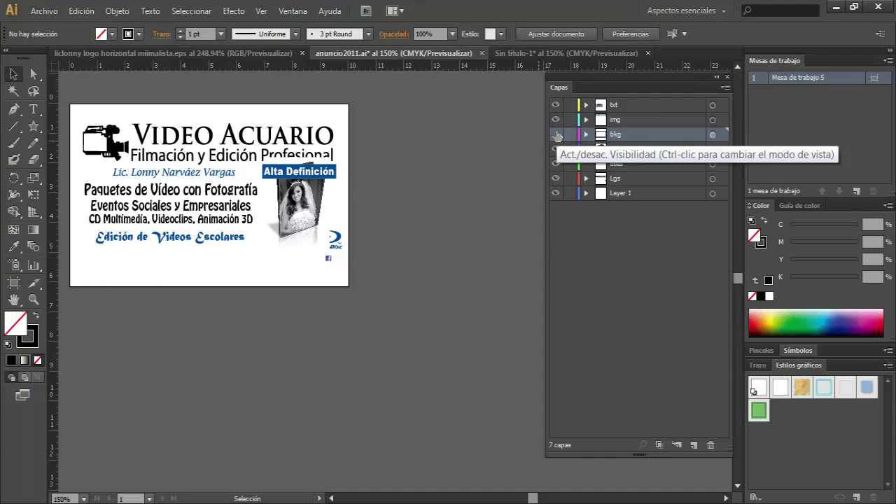
click(555, 134)
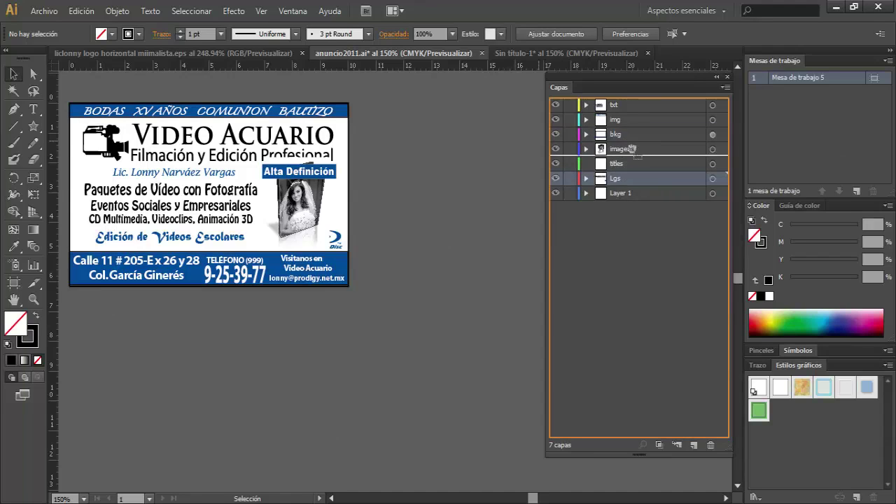
Place txt below img, pull Lgs out of txt into its own top-level layer, and collapse txt.
drag(628, 178, 631, 104)
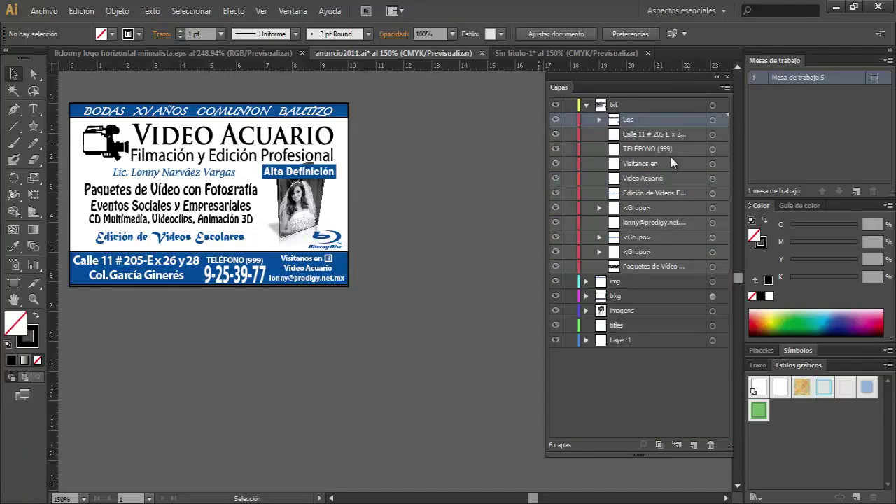
mouse_move(600, 122)
mouse_down()
mouse_move(577, 96)
mouse_move(602, 246)
mouse_up()
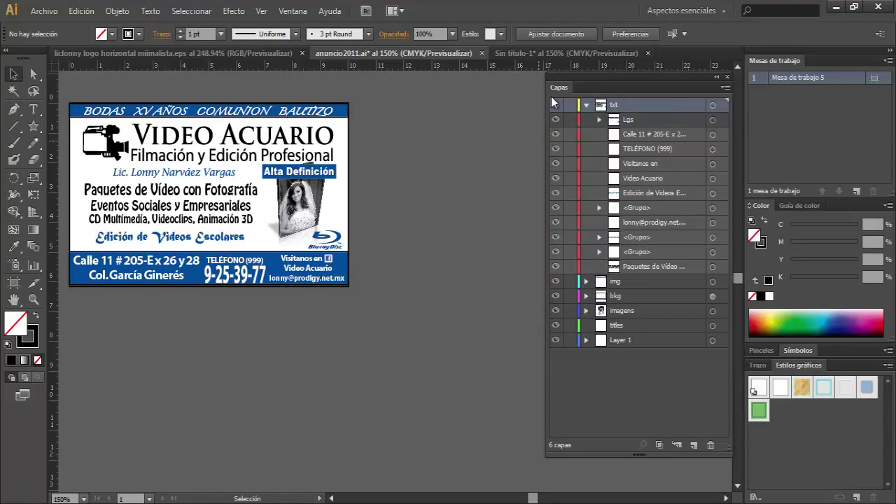
drag(599, 109, 601, 287)
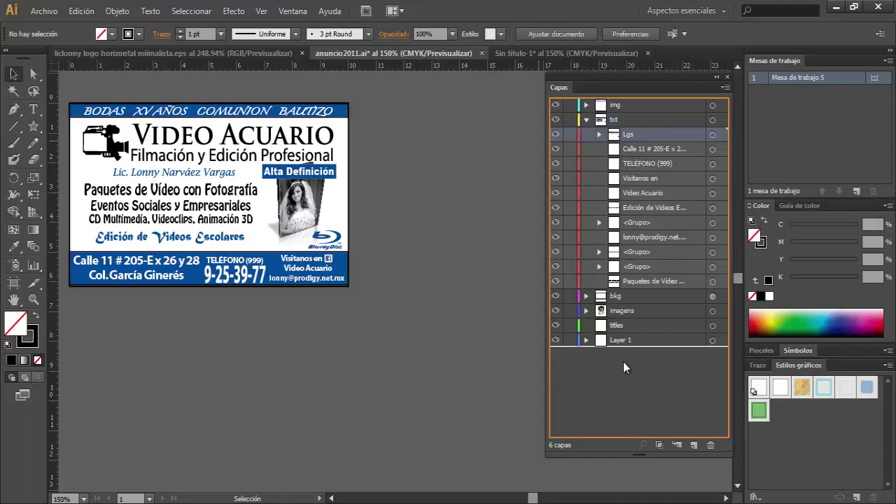
mouse_move(633, 135)
mouse_down()
mouse_move(620, 355)
mouse_move(645, 112)
mouse_move(656, 117)
mouse_up()
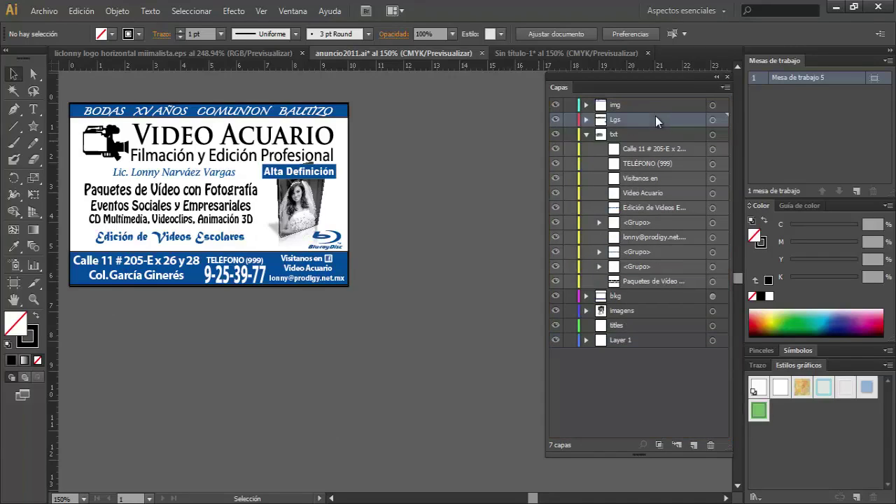
click(586, 132)
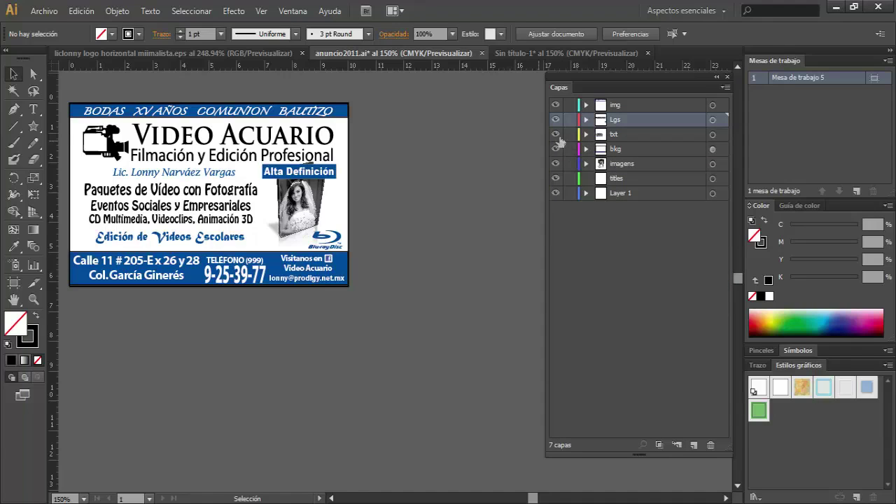
click(555, 119)
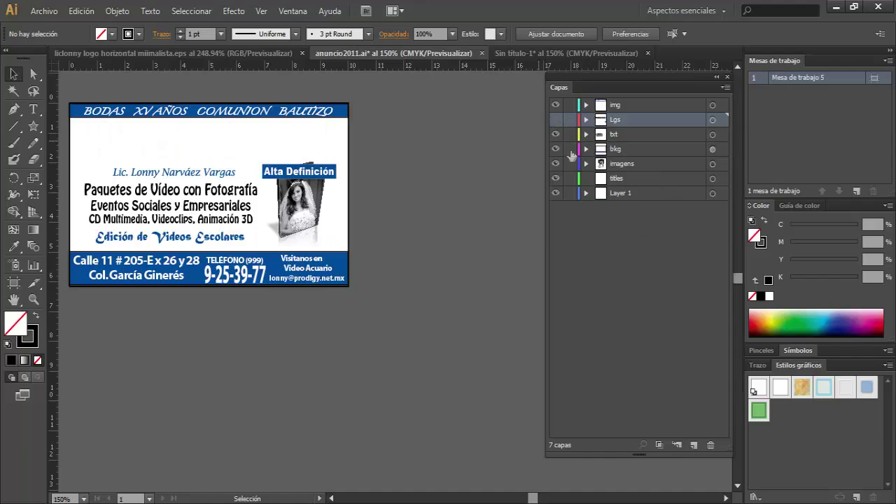
click(555, 149)
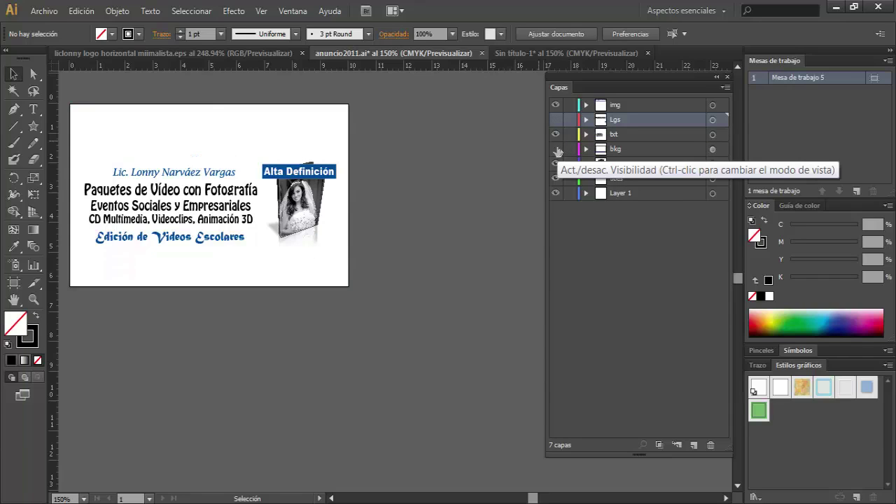
click(556, 164)
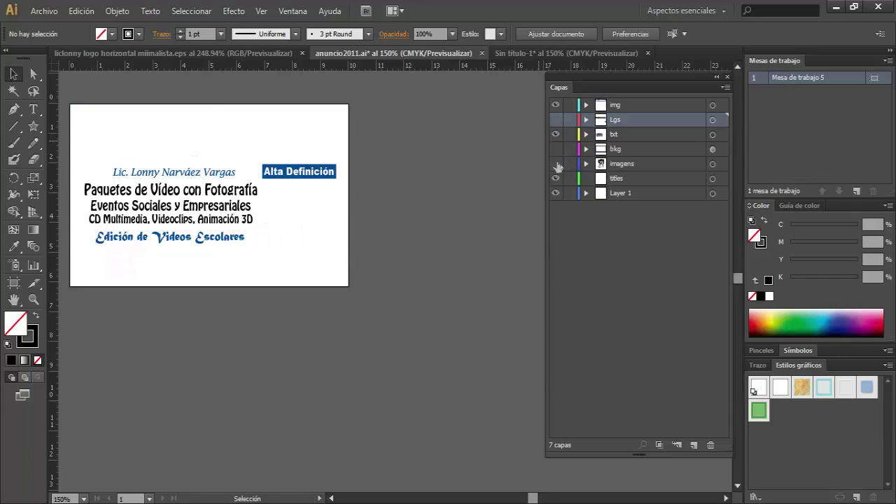
click(556, 163)
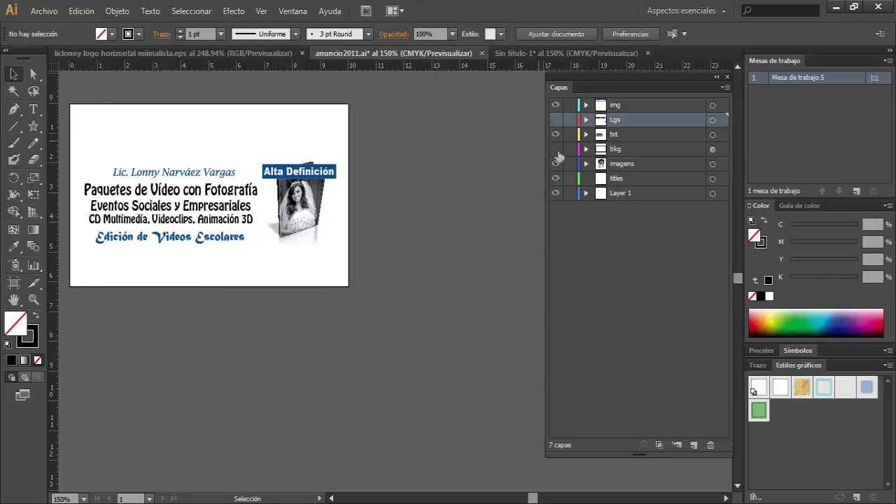
click(554, 148)
click(555, 120)
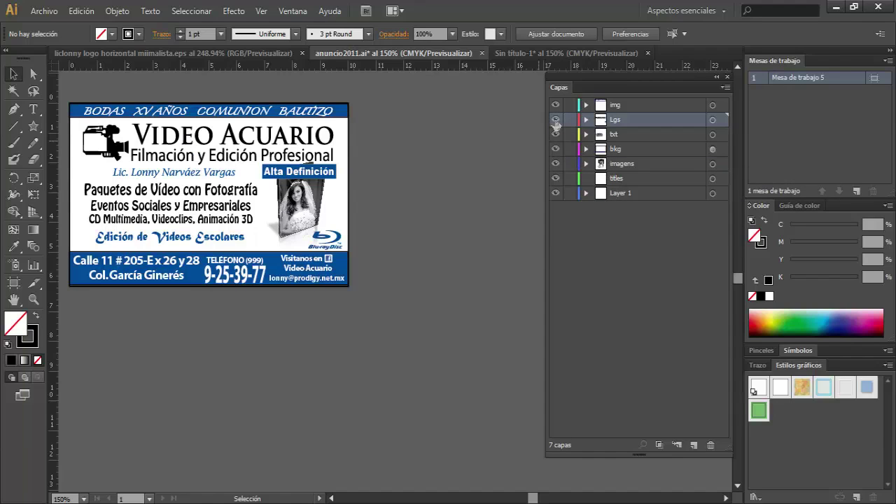